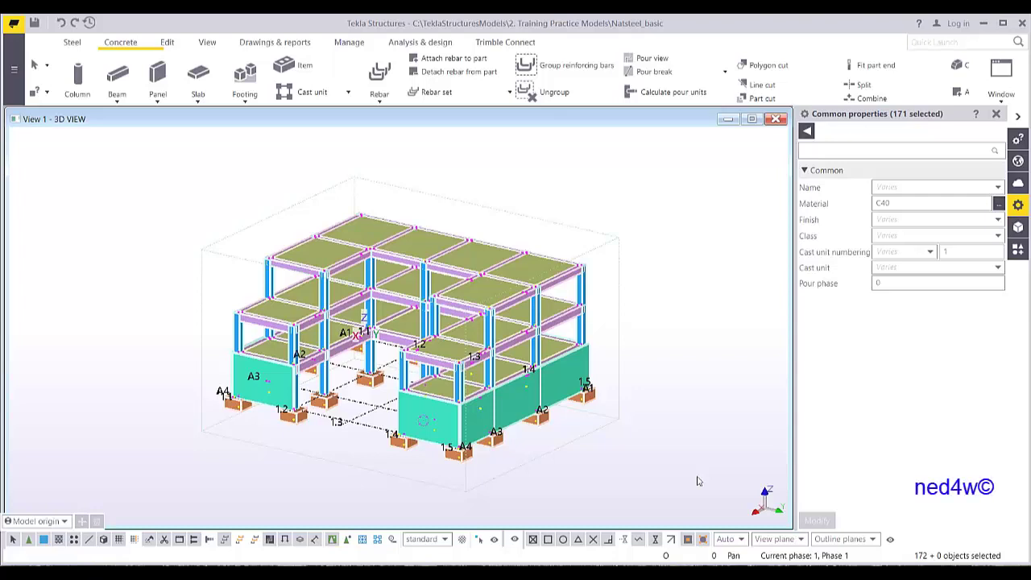
- Clear the part selection and orbit the Natsteel_basic model to a new viewing angle
click(647, 378)
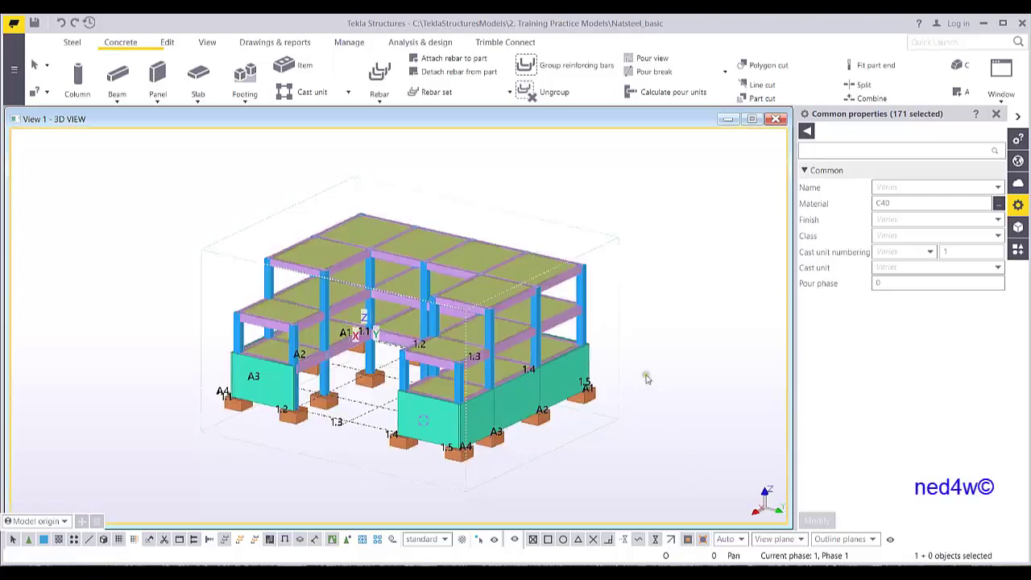
ctrl+middle_drag(358, 407, 486, 384)
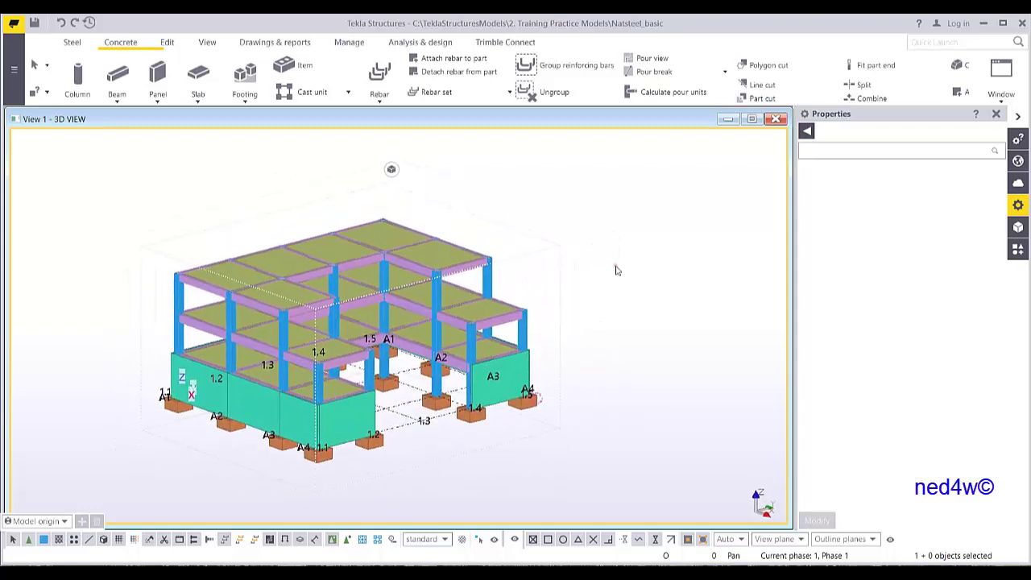
- Open the 3D view's View Properties and launch its Object group view filter
right_click(611, 272)
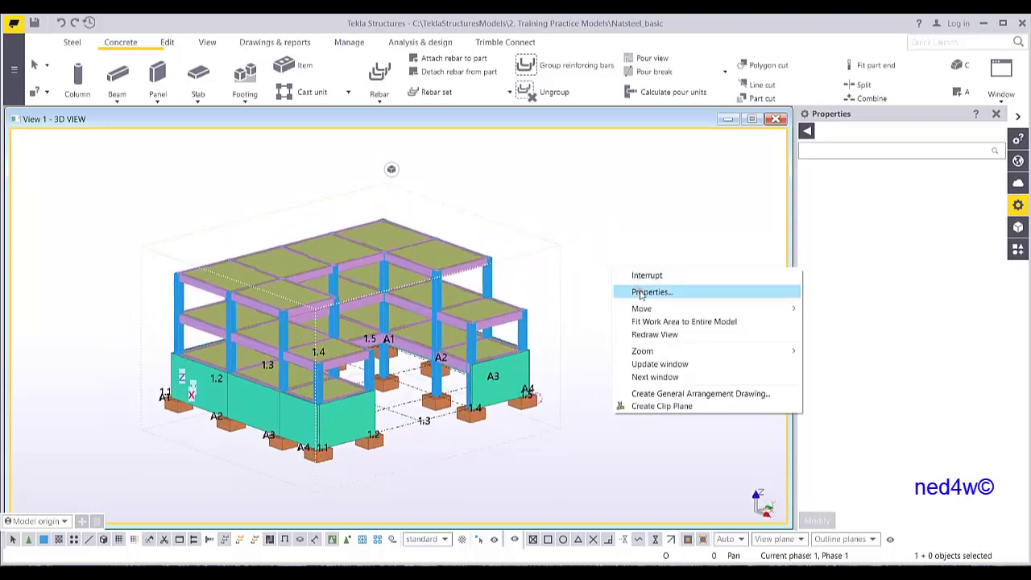
click(643, 292)
mouse_move(611, 119)
mouse_down()
mouse_move(697, 188)
mouse_move(726, 186)
mouse_up()
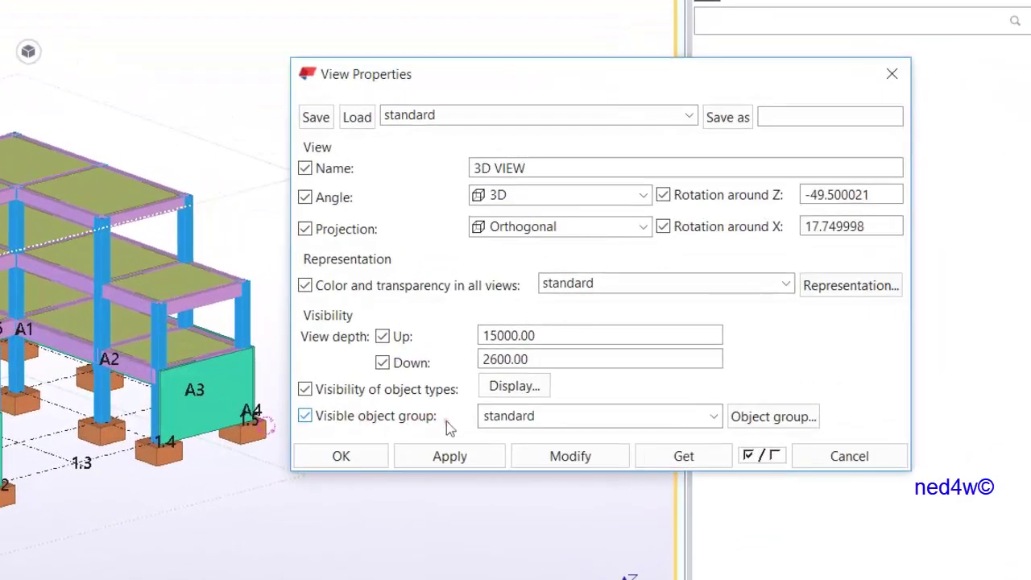
click(777, 417)
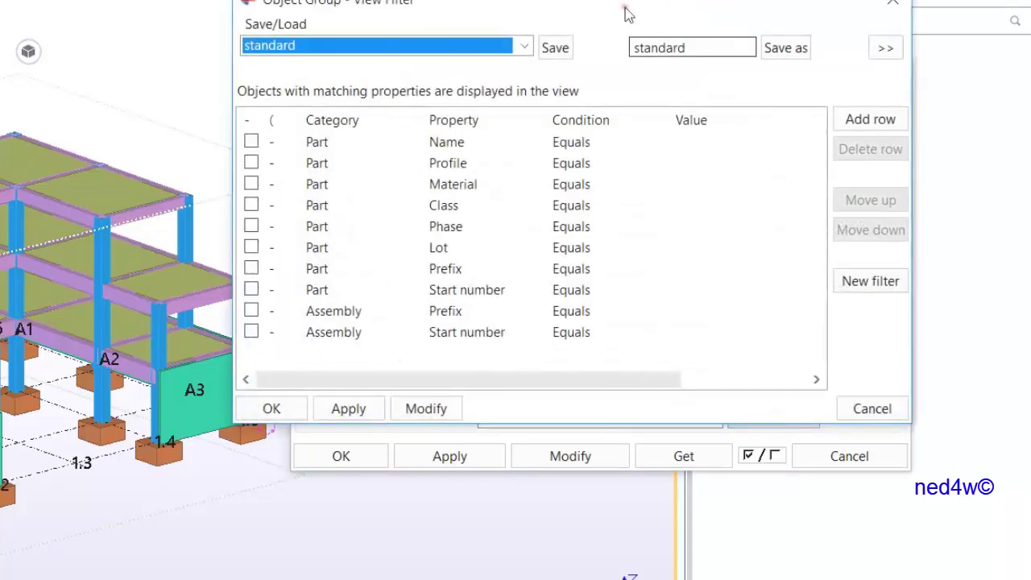
- Replace the standard filter rules with a new empty filter named newFilter
drag(605, 7, 619, 63)
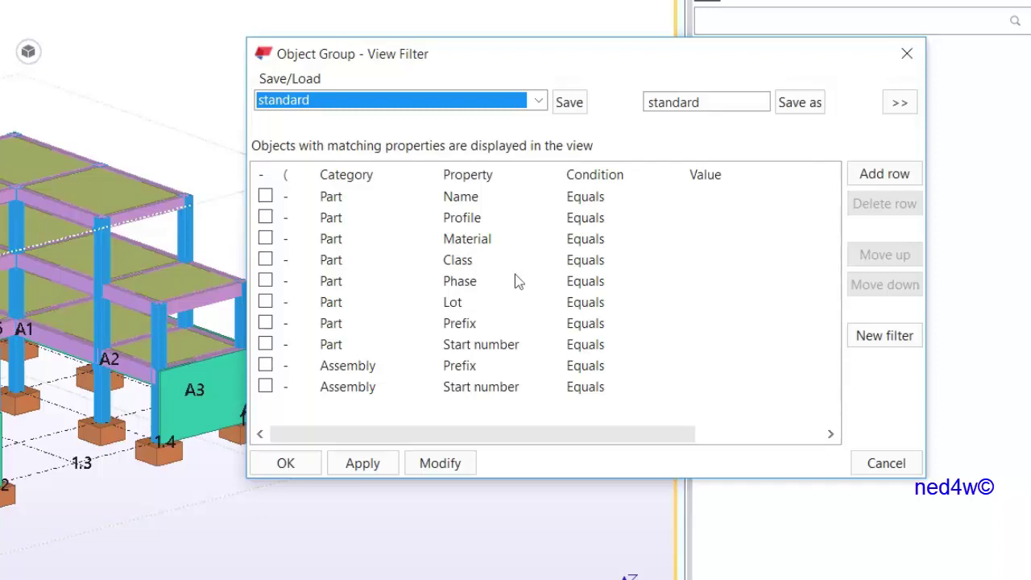
click(881, 338)
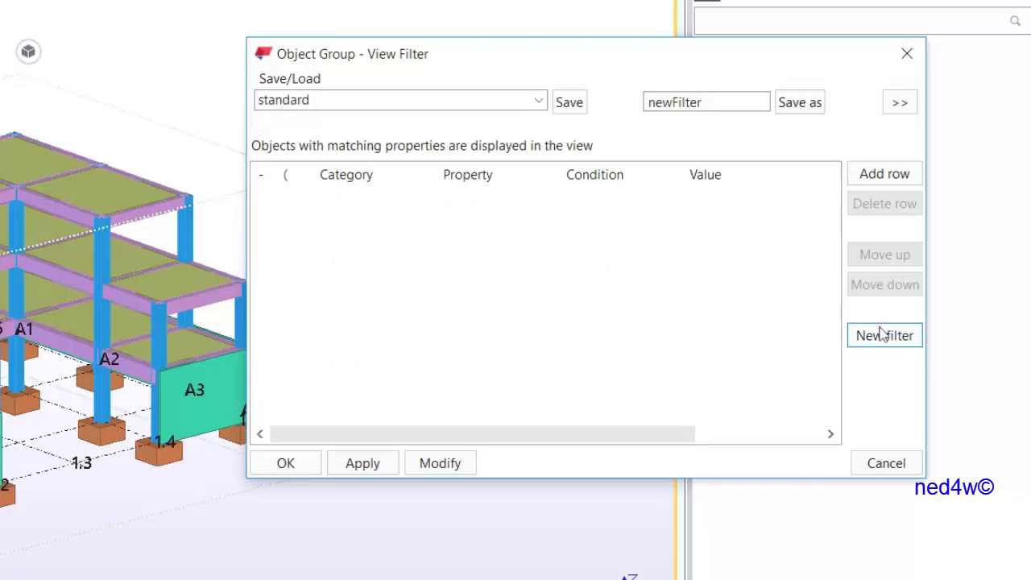
- Add a new filter rule row with Part as its category and bring up its property choices
click(895, 181)
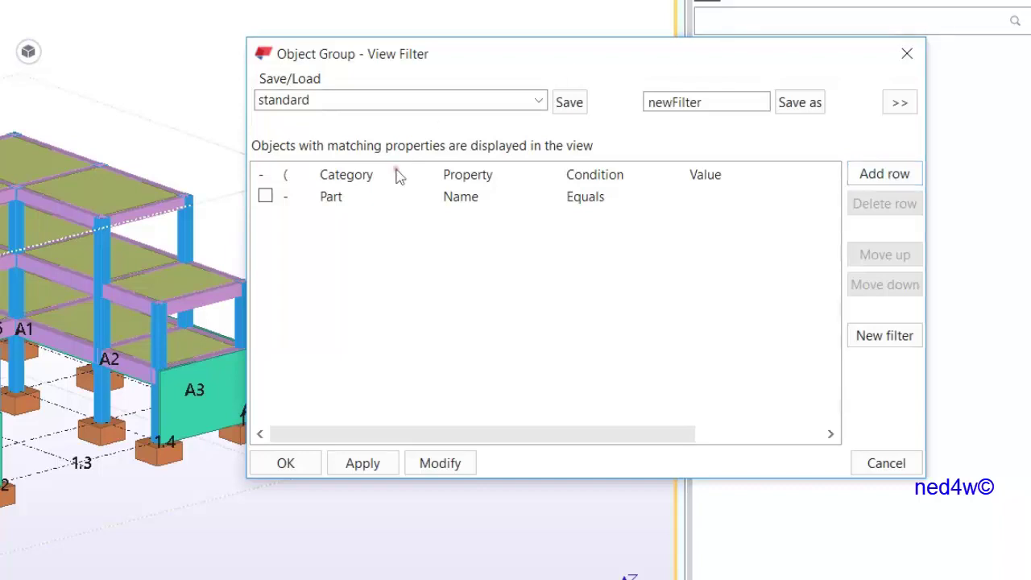
click(364, 202)
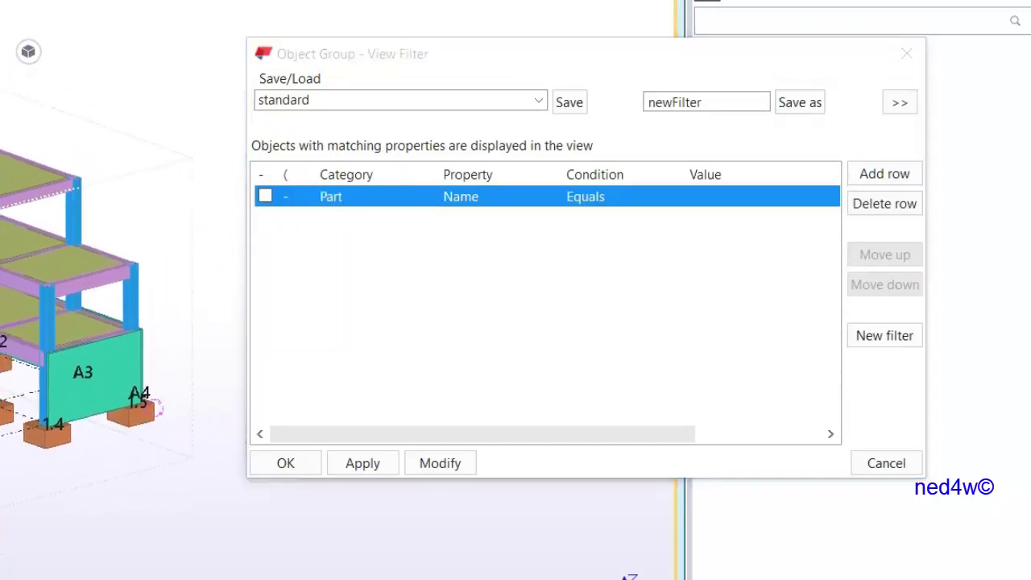
click(403, 203)
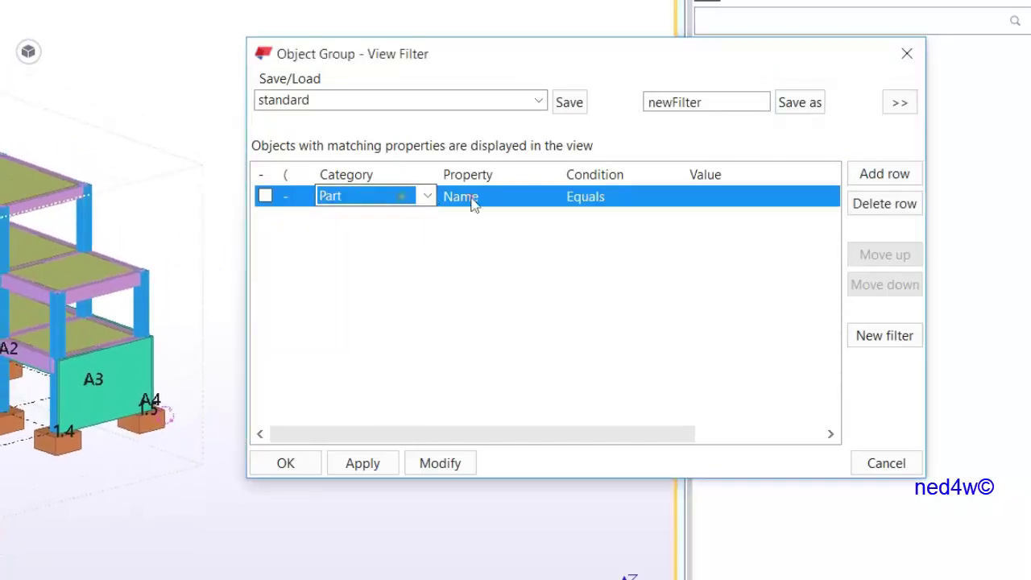
click(427, 198)
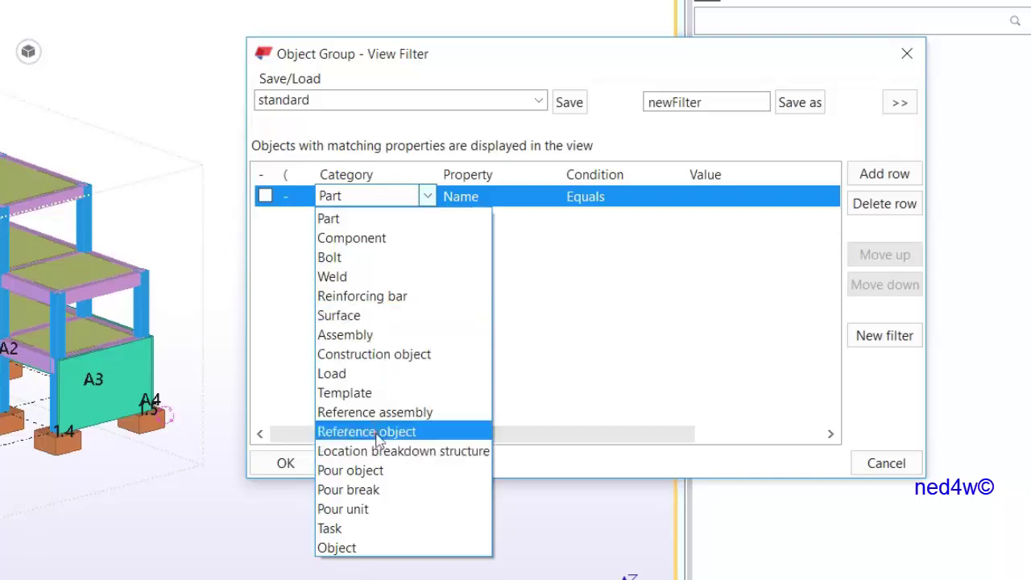
click(348, 223)
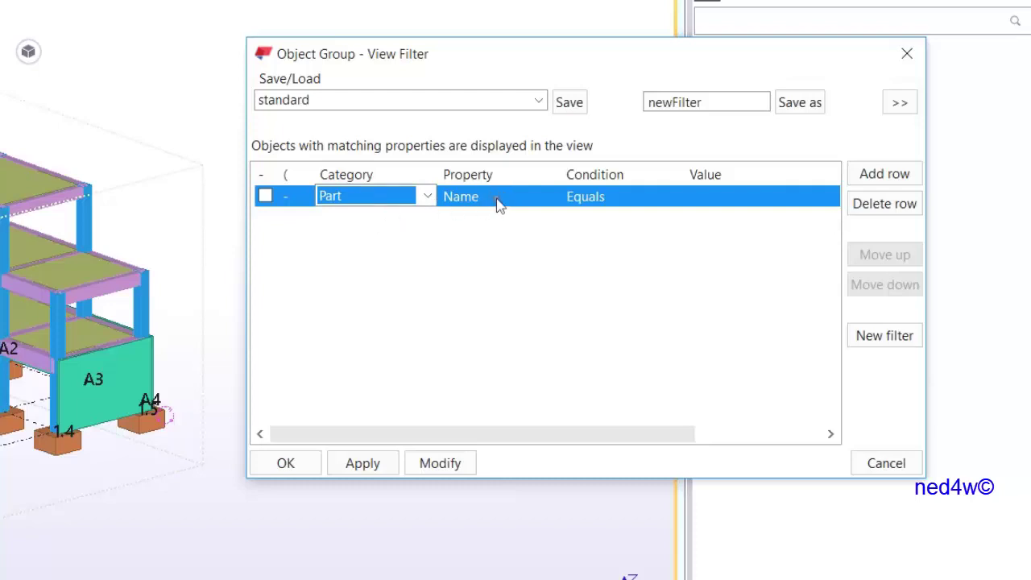
click(548, 200)
click(552, 196)
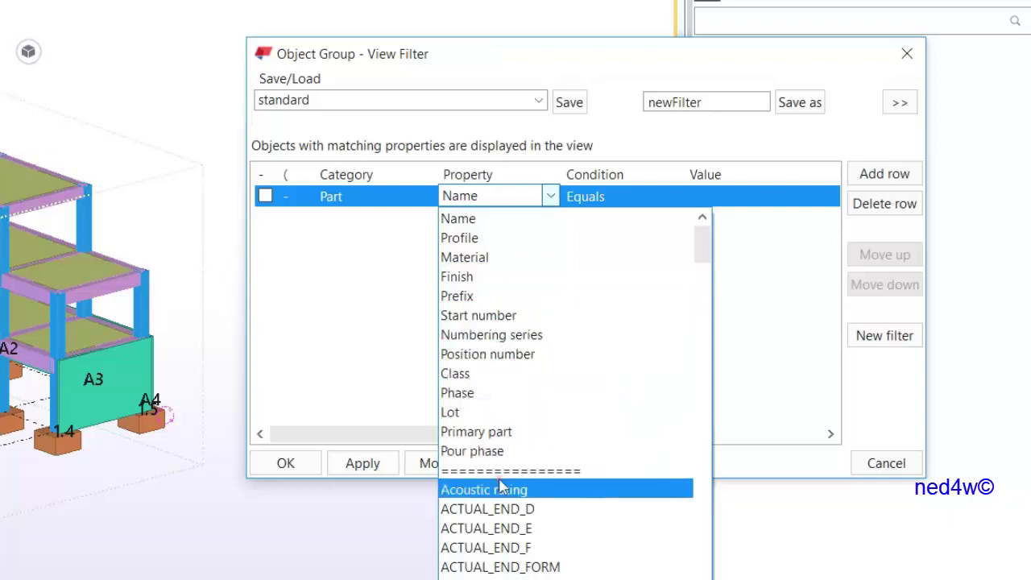
- Set the rule to Part Name Equals, leaving its Value cell ready for input
click(479, 201)
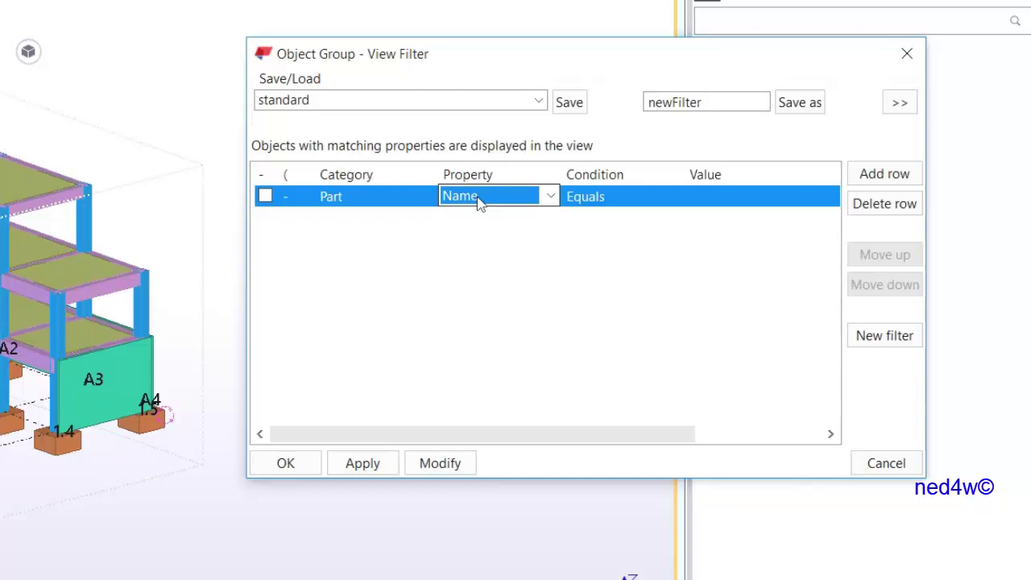
click(648, 198)
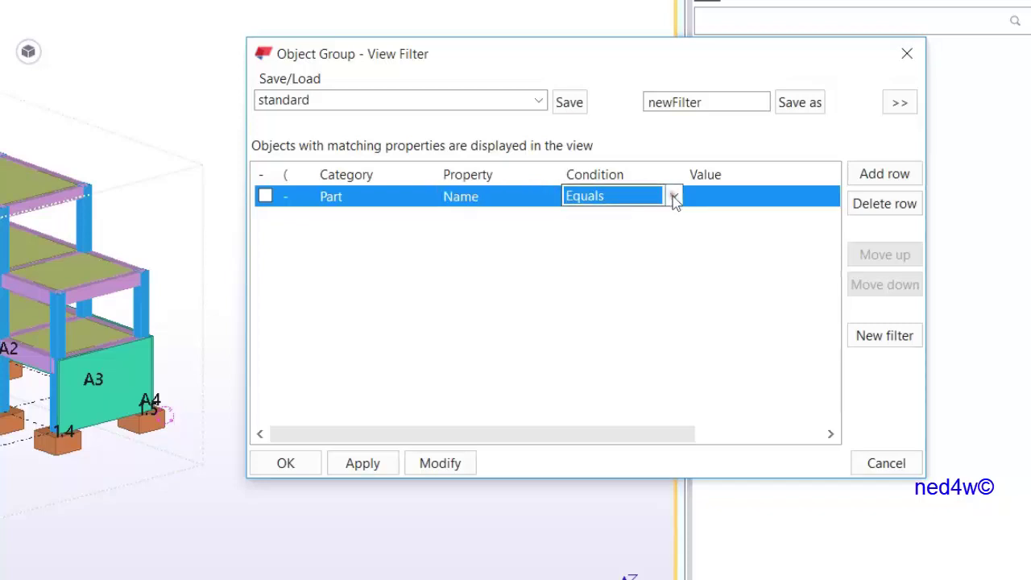
click(674, 197)
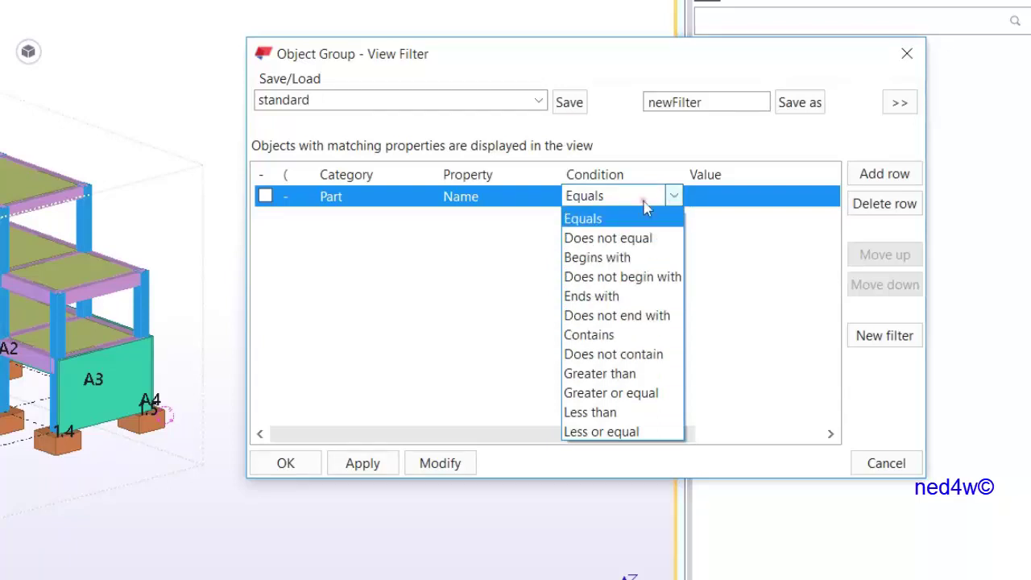
click(596, 219)
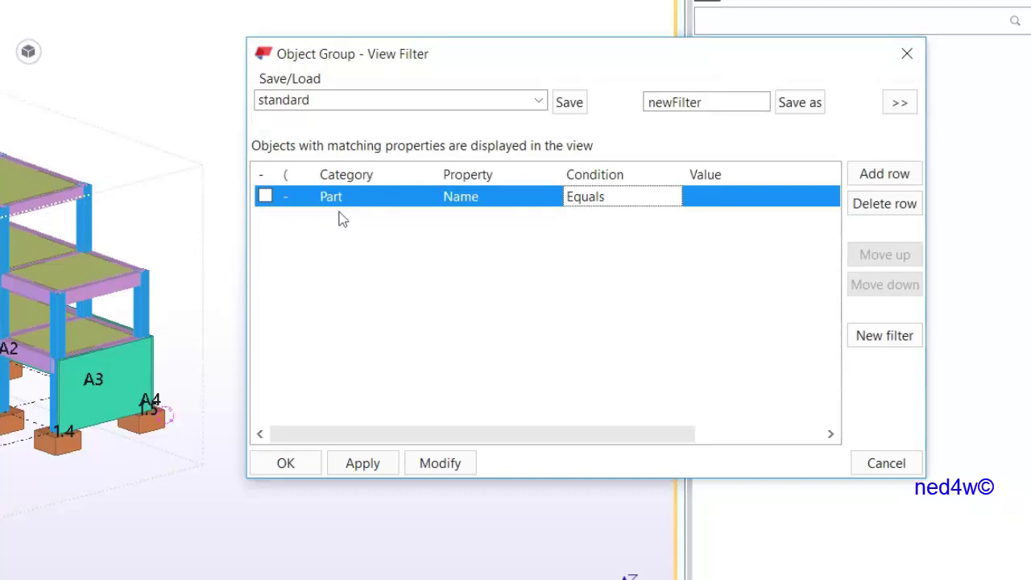
click(809, 197)
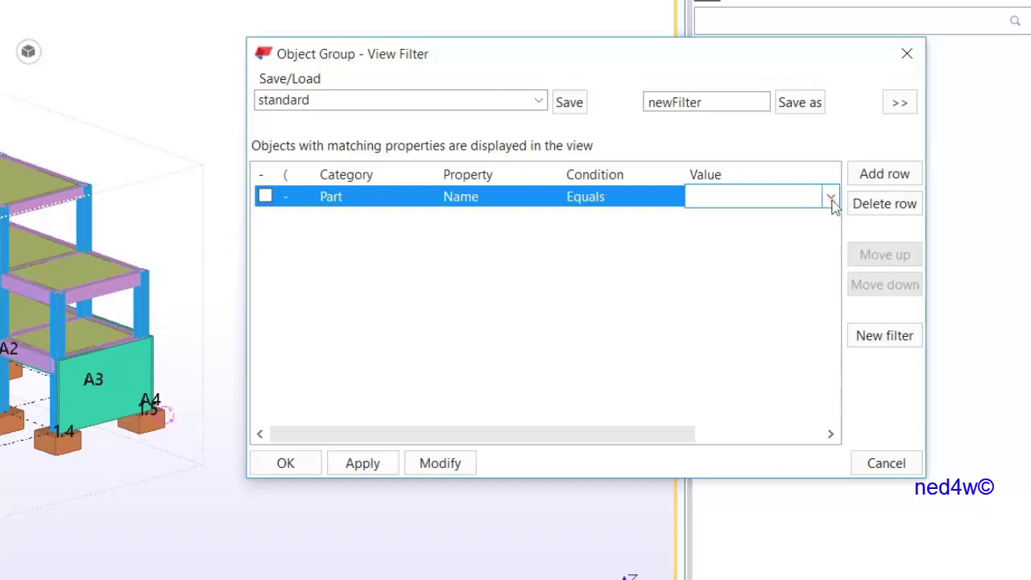
- Set the rule value to COLUMN by picking a column in the model, then apply with Modify
click(831, 198)
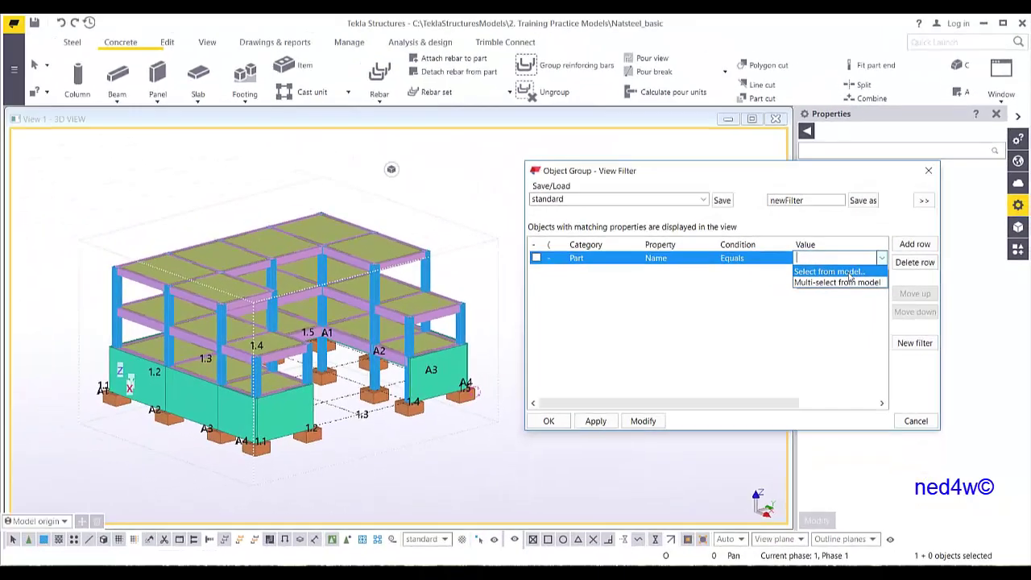
click(849, 276)
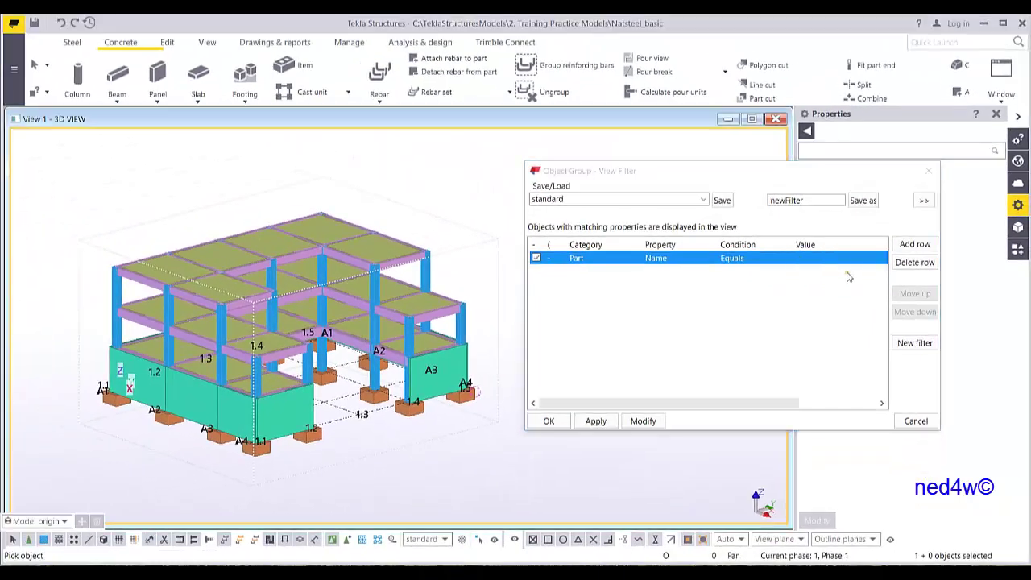
click(257, 386)
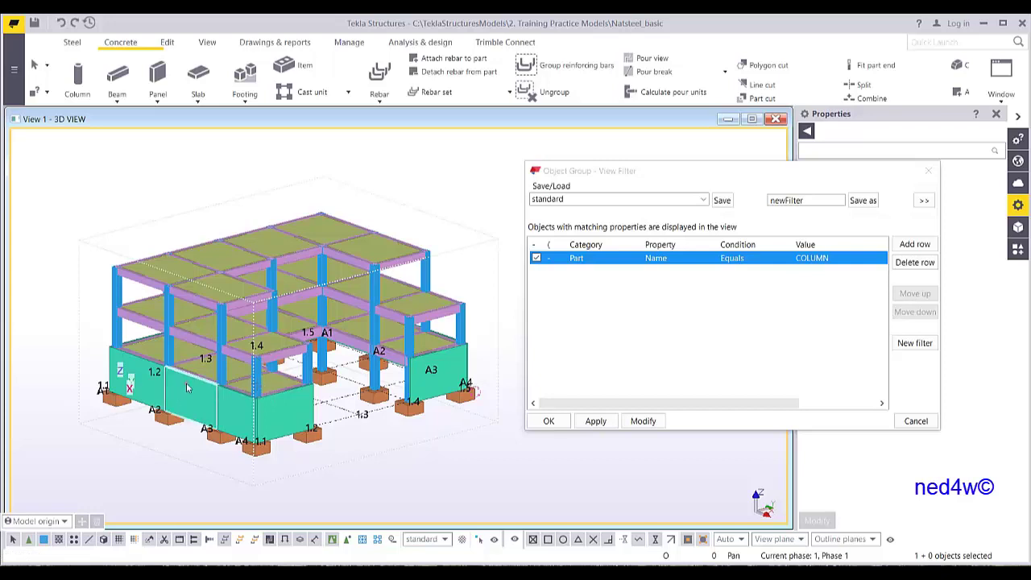
scroll(258, 382, up, 3)
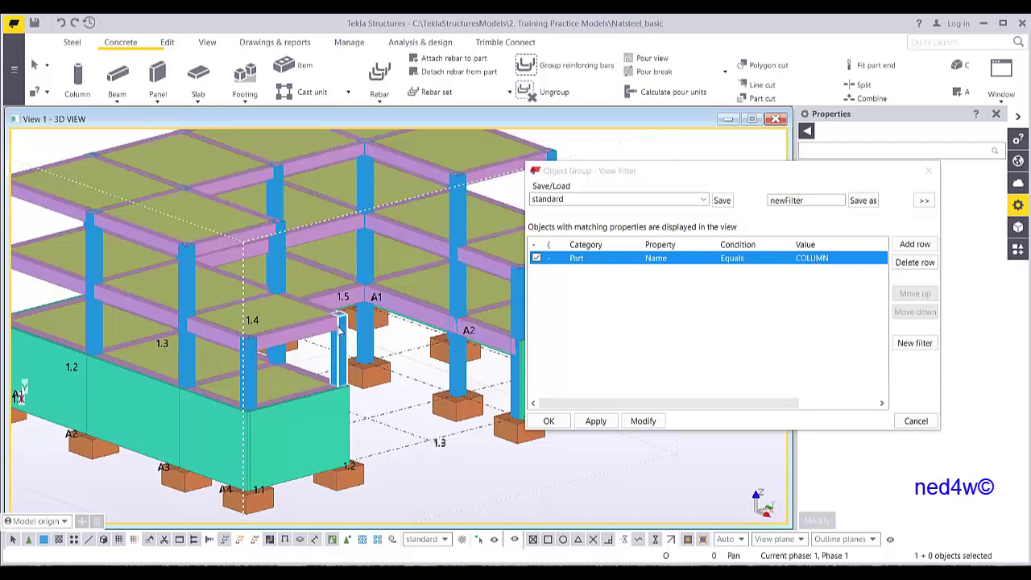
scroll(363, 311, down, 2)
middle_drag(363, 312, 329, 318)
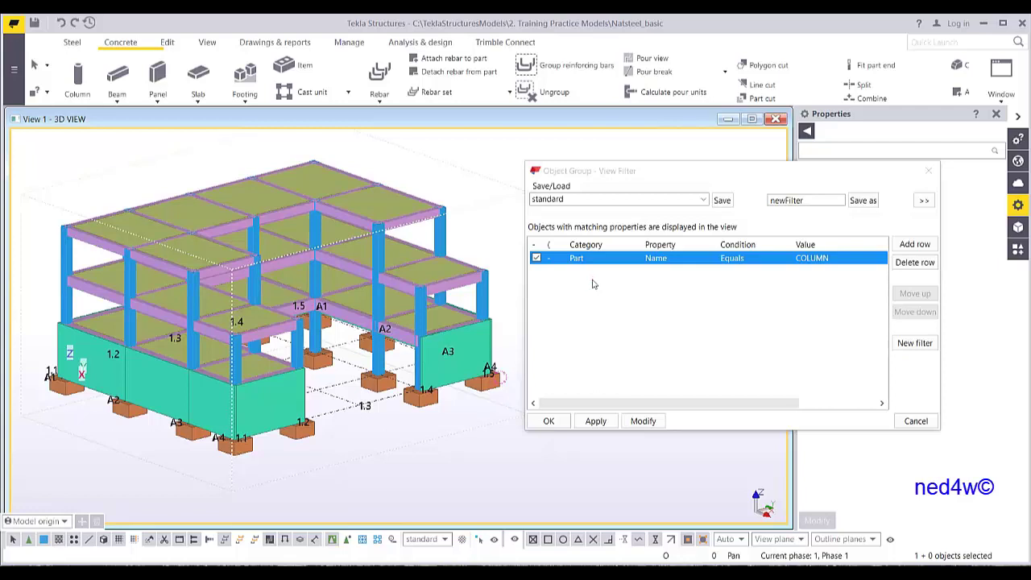
click(642, 422)
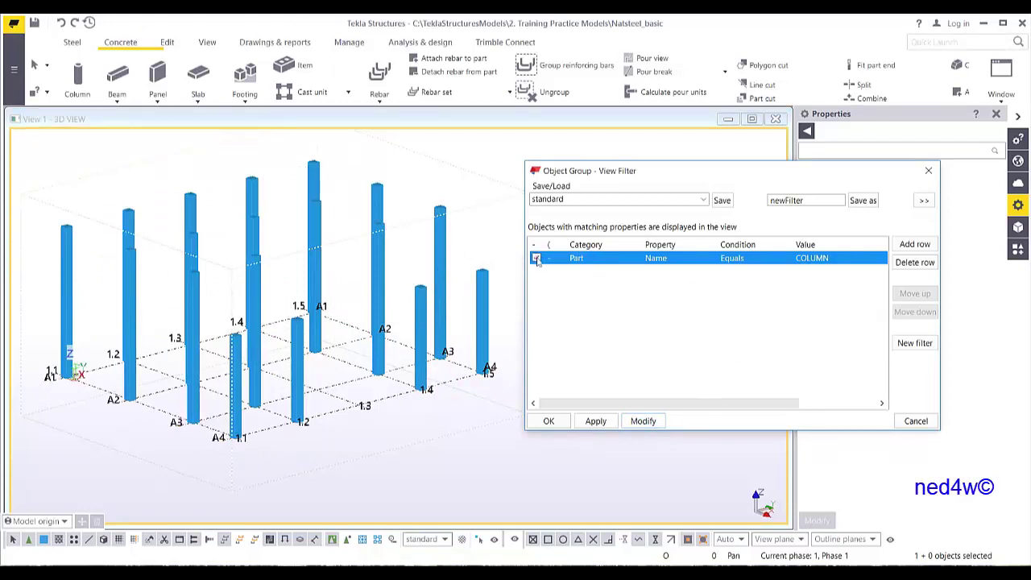
click(643, 422)
- Pan the model left to see the whole building with slabs, beams, walls and footings
middle_drag(383, 390, 341, 385)
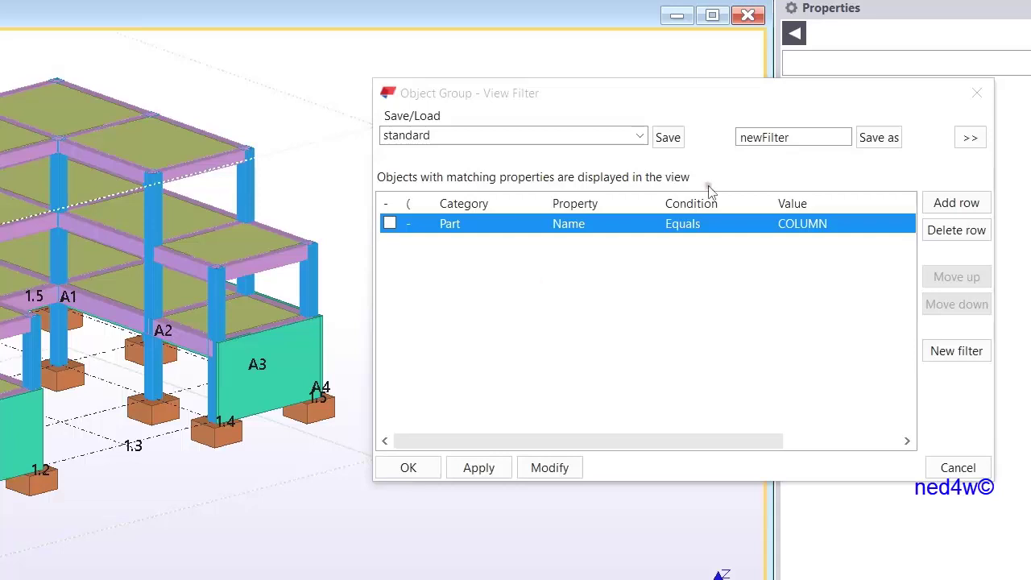
- Expand the filter dialog and enable the Selection filter and Object representation filter types
click(971, 138)
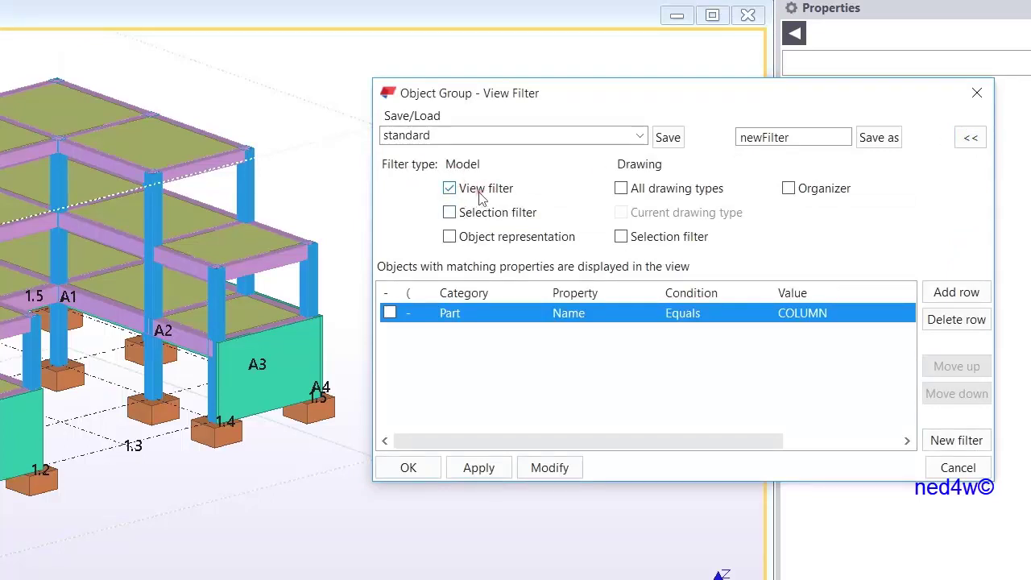
click(453, 216)
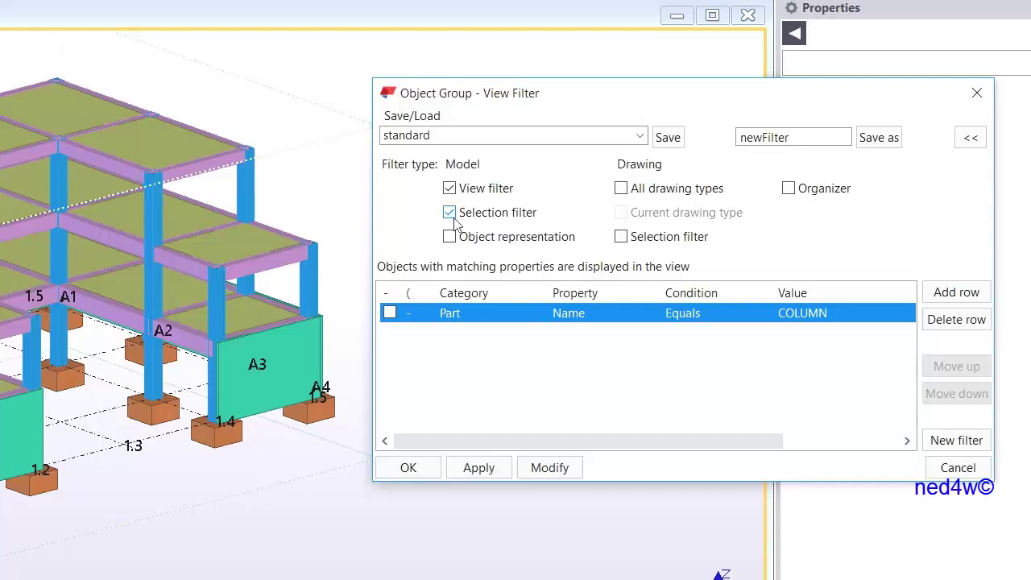
click(449, 237)
- Replace the filter name with ns_column and save it
double_click(811, 137)
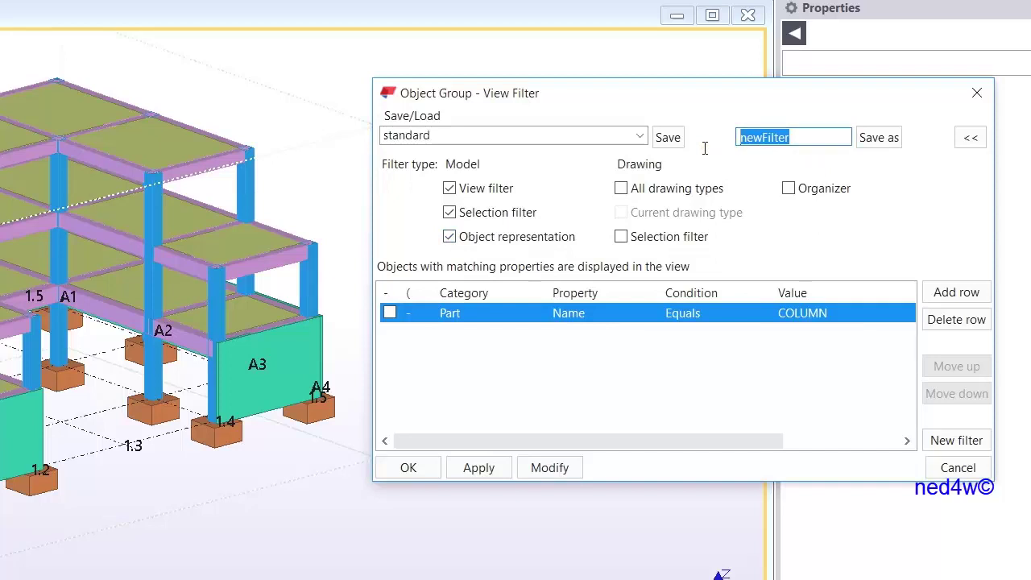
text(ns_)
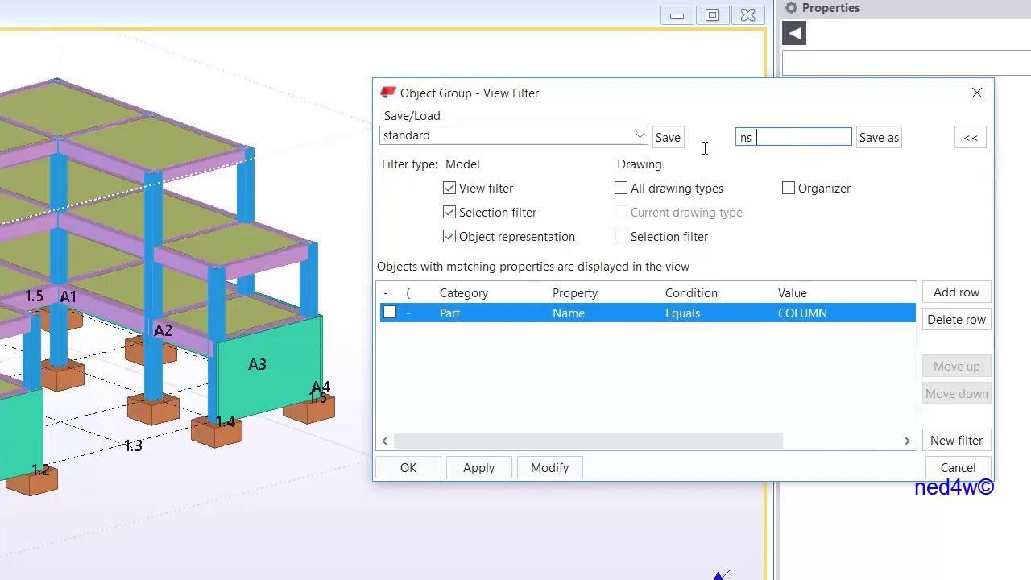
text(column)
click(879, 139)
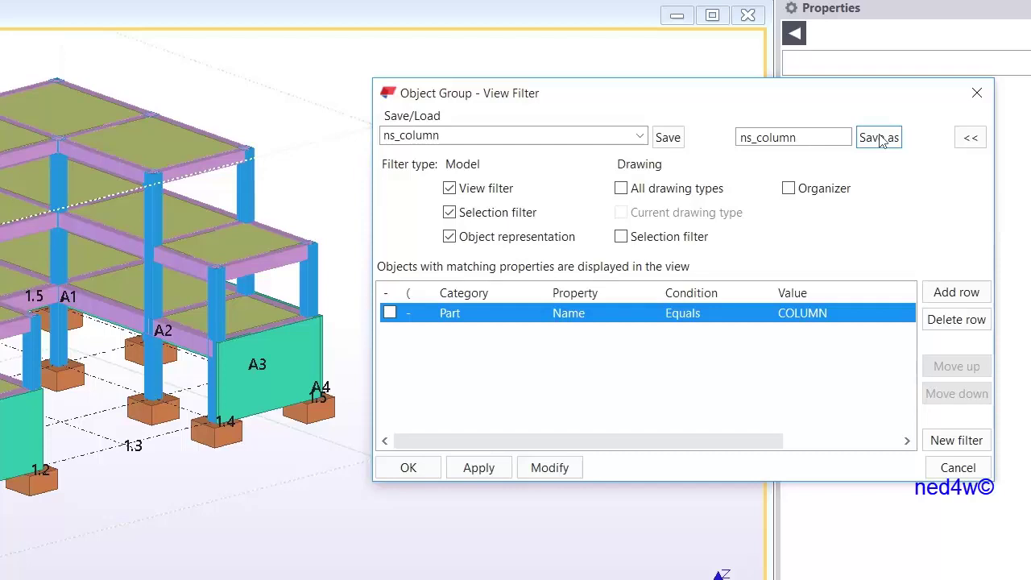
- Set the value to FOOTING by picking a footing, and save the filter as ns_footing
click(852, 316)
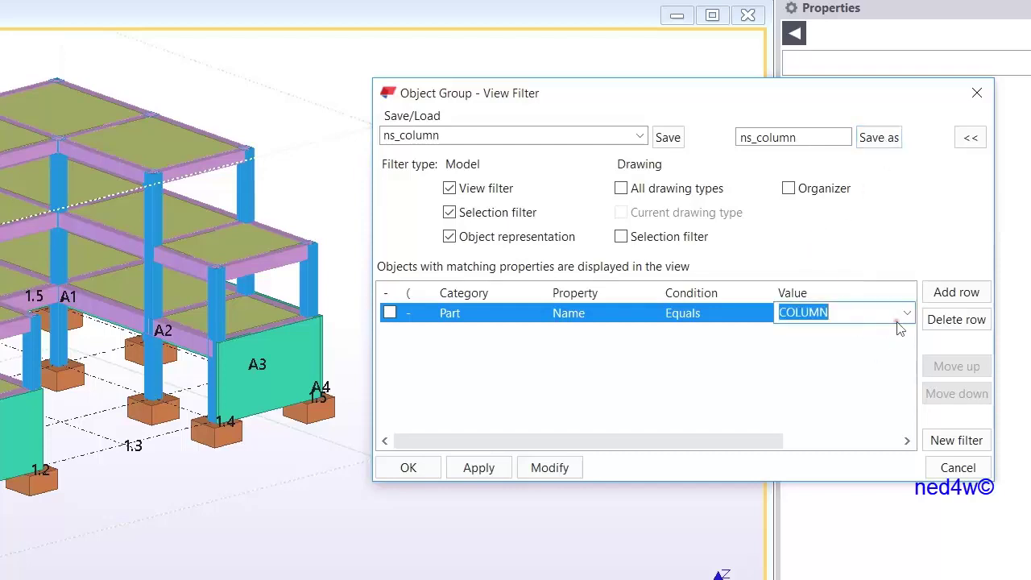
click(906, 314)
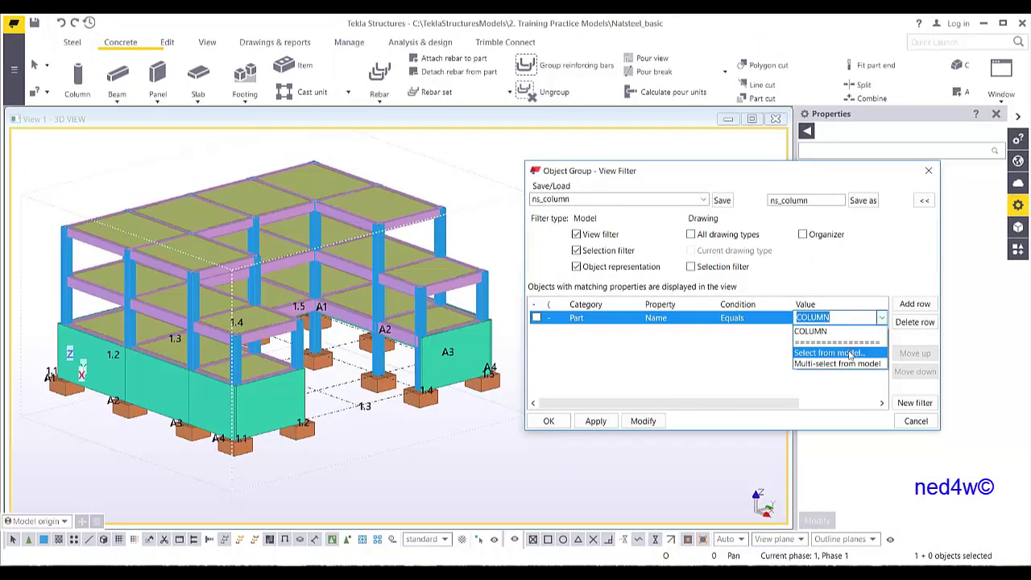
click(852, 355)
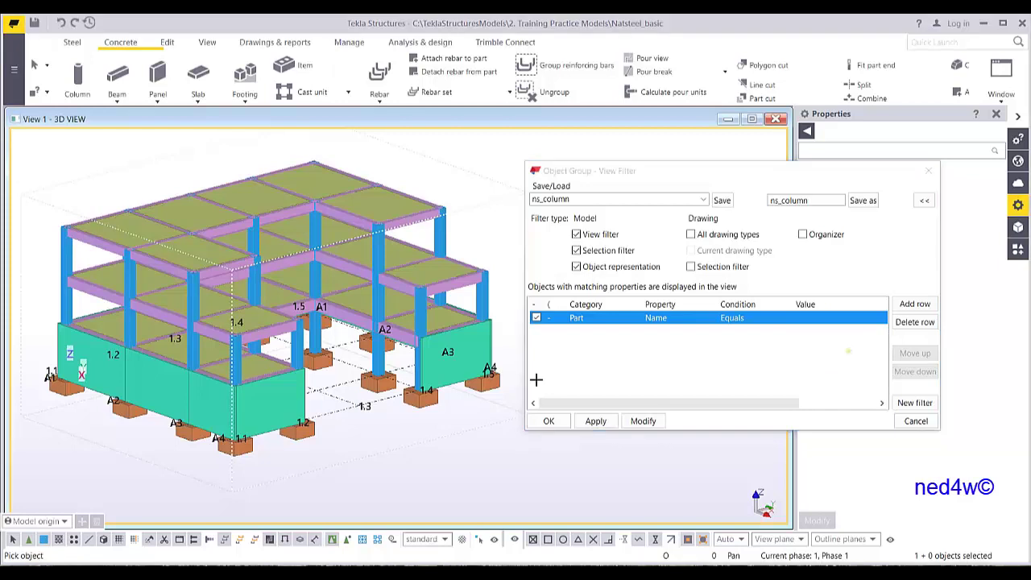
click(427, 401)
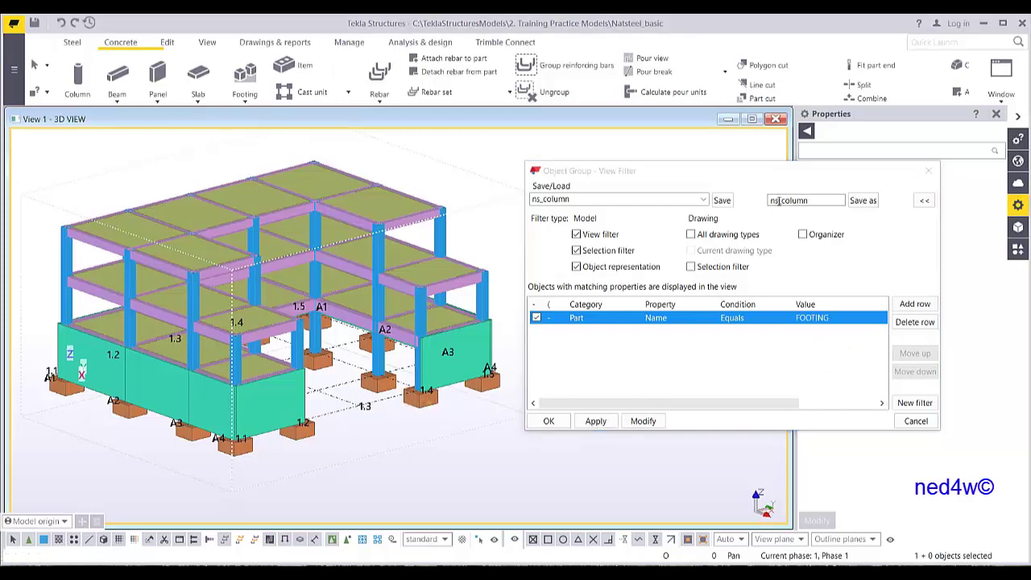
drag(780, 201, 836, 201)
text(footing)
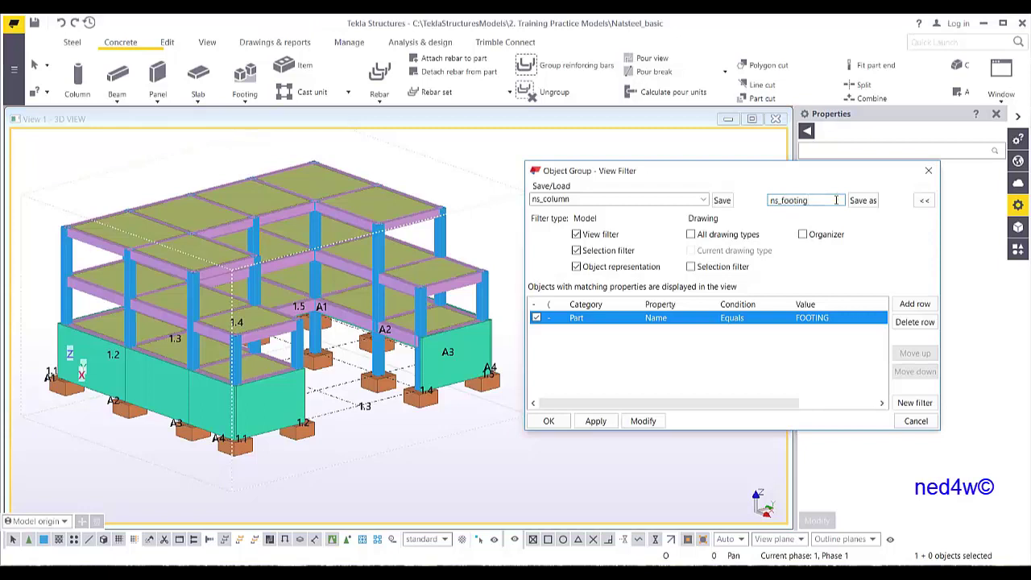
click(869, 201)
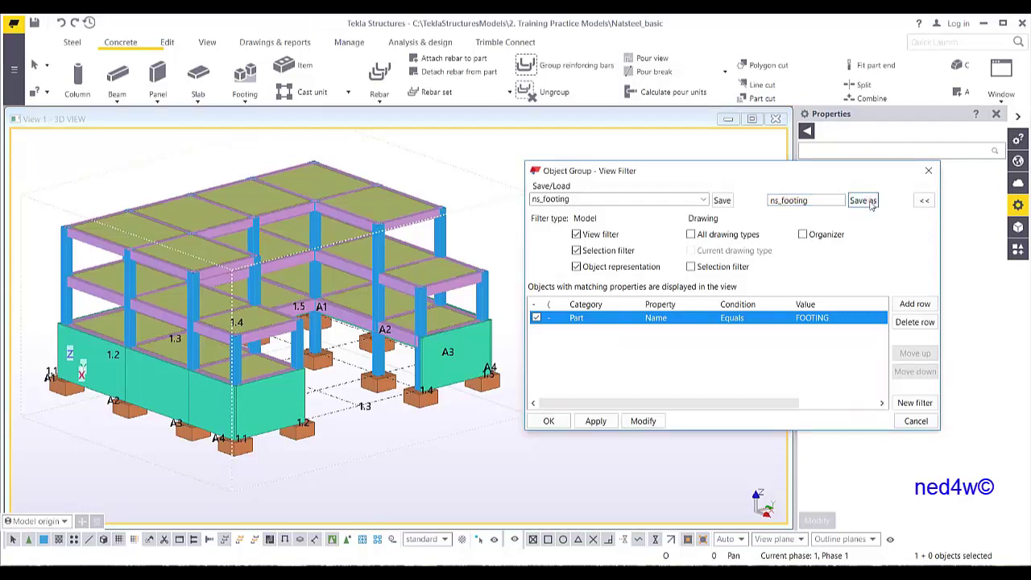
- Set the value to WALL by picking a wall panel, and save the filter as ns_wall
click(853, 320)
click(883, 320)
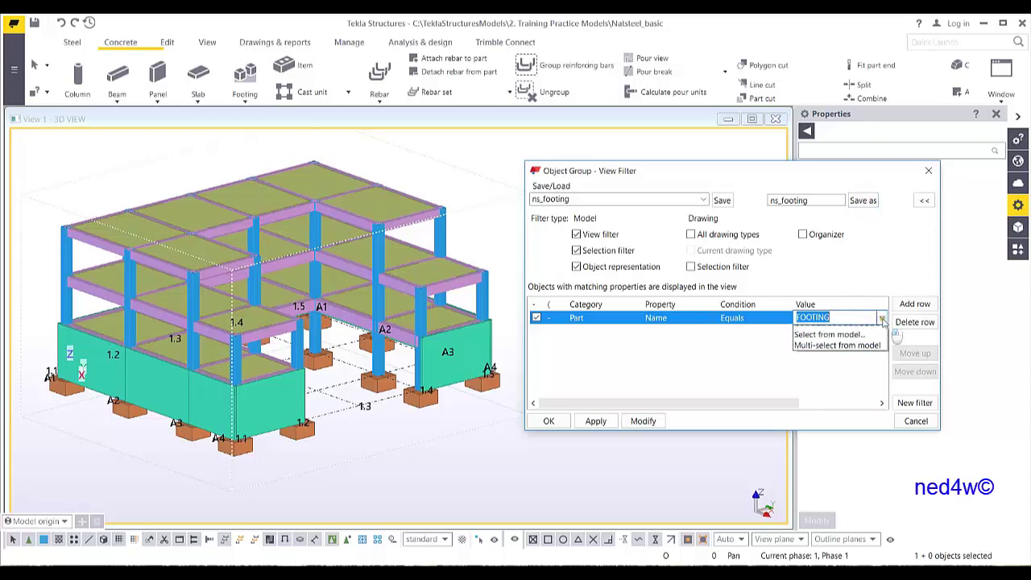
click(842, 365)
click(257, 407)
click(784, 201)
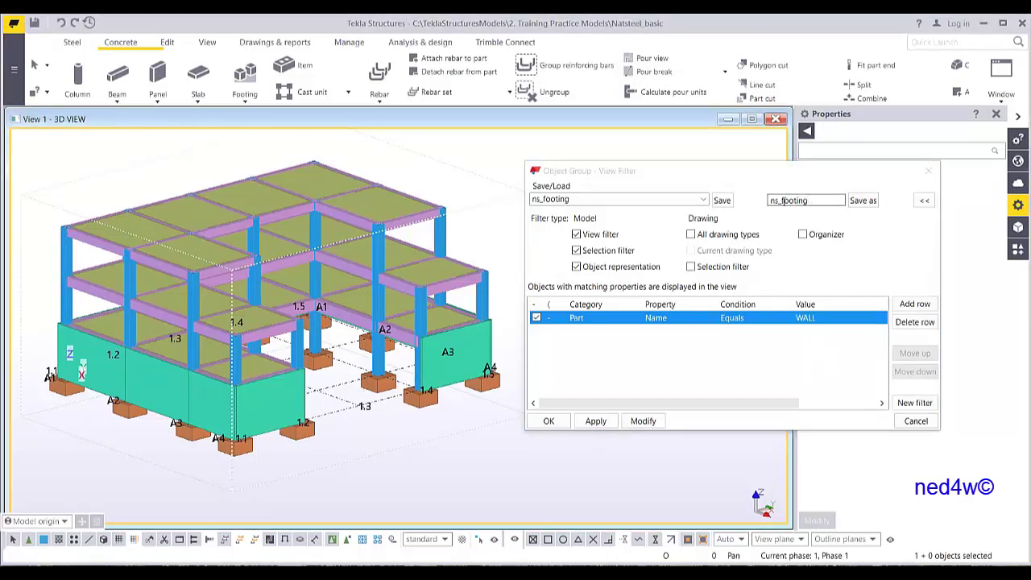
drag(784, 201, 869, 209)
text(wall)
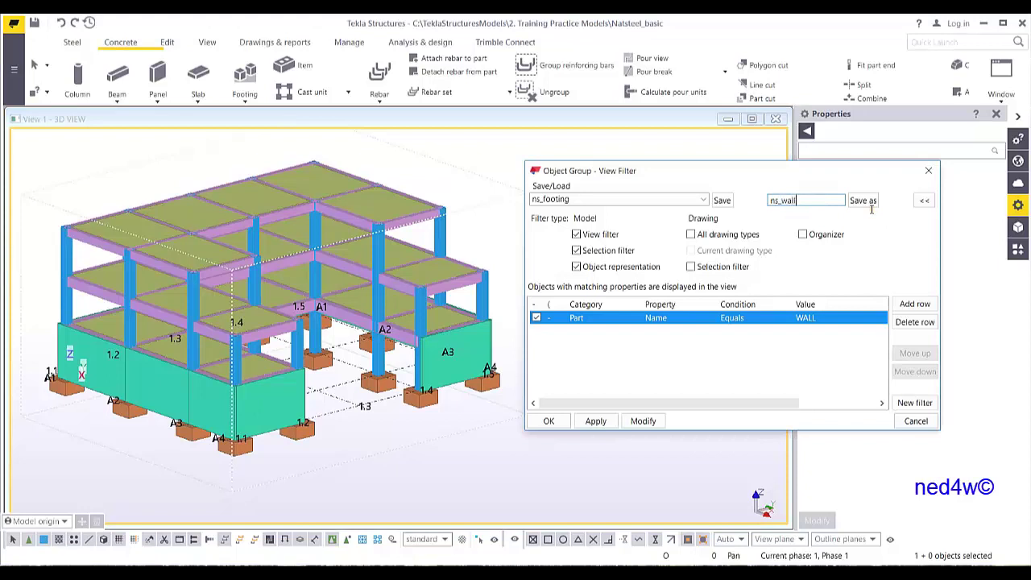
click(864, 202)
- Set the value to BEAM by picking a beam near A2, and save the filter as ns_beam
click(844, 319)
click(883, 318)
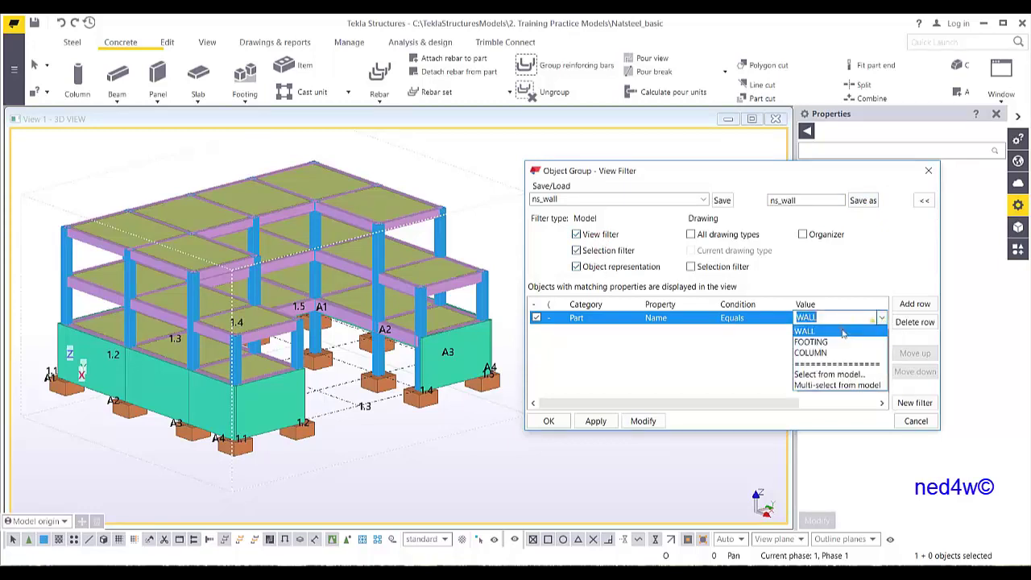
click(823, 375)
click(394, 335)
double_click(775, 199)
text(ns_beam)
click(864, 200)
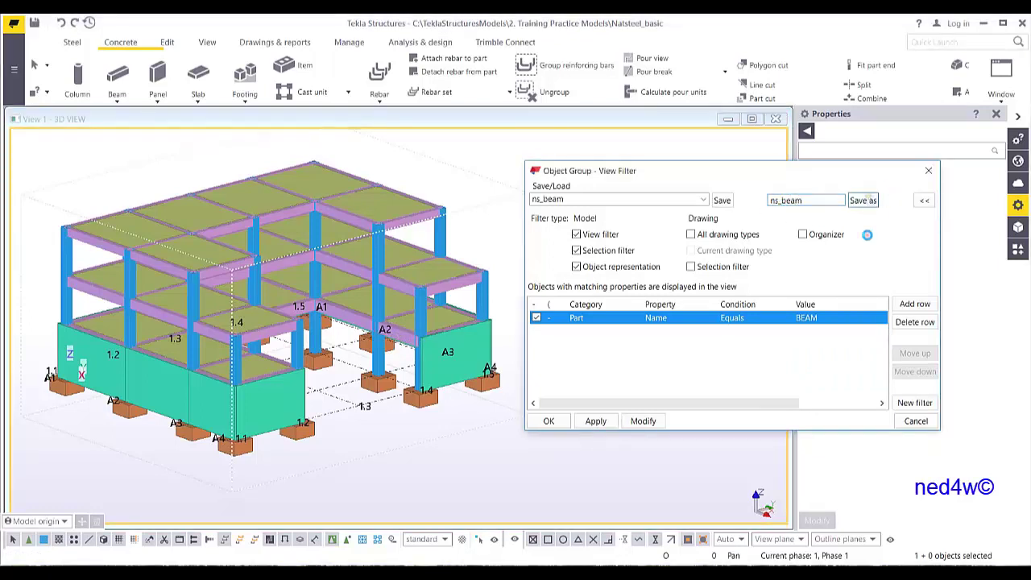
- Set the value to SLAB by picking a slab, and save the filter as ns_slab
click(866, 318)
click(881, 318)
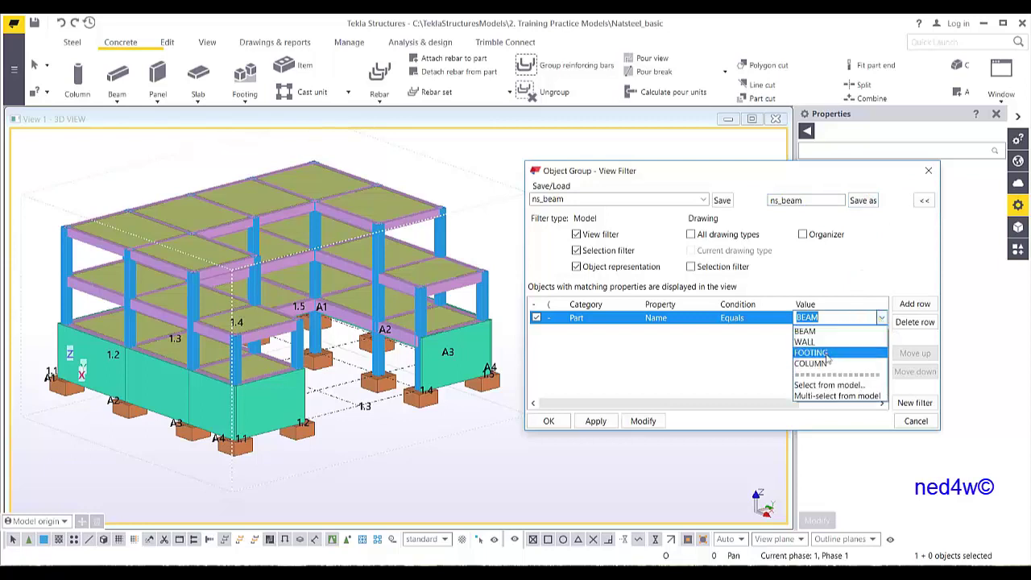
click(830, 384)
click(374, 209)
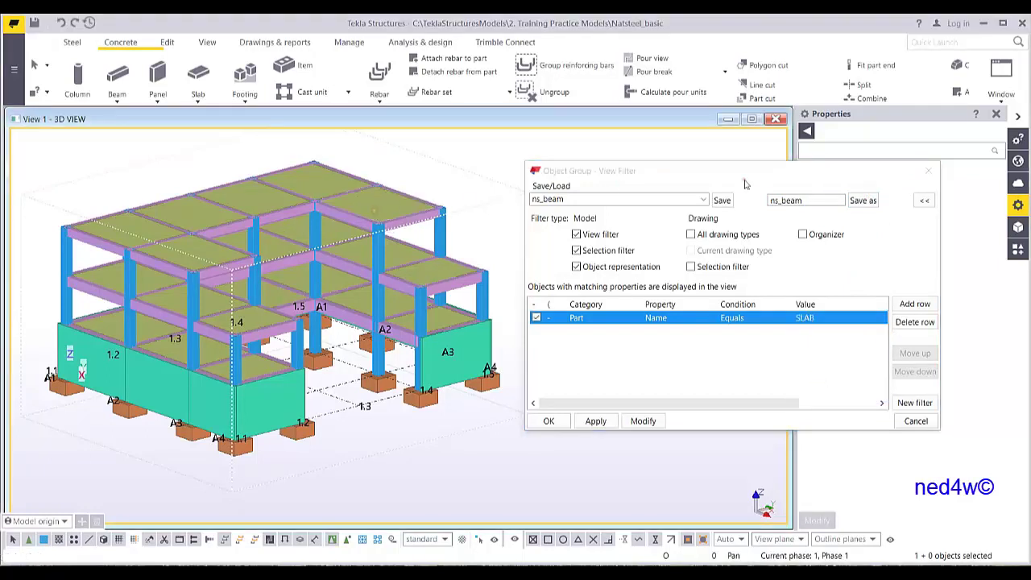
drag(781, 200, 843, 209)
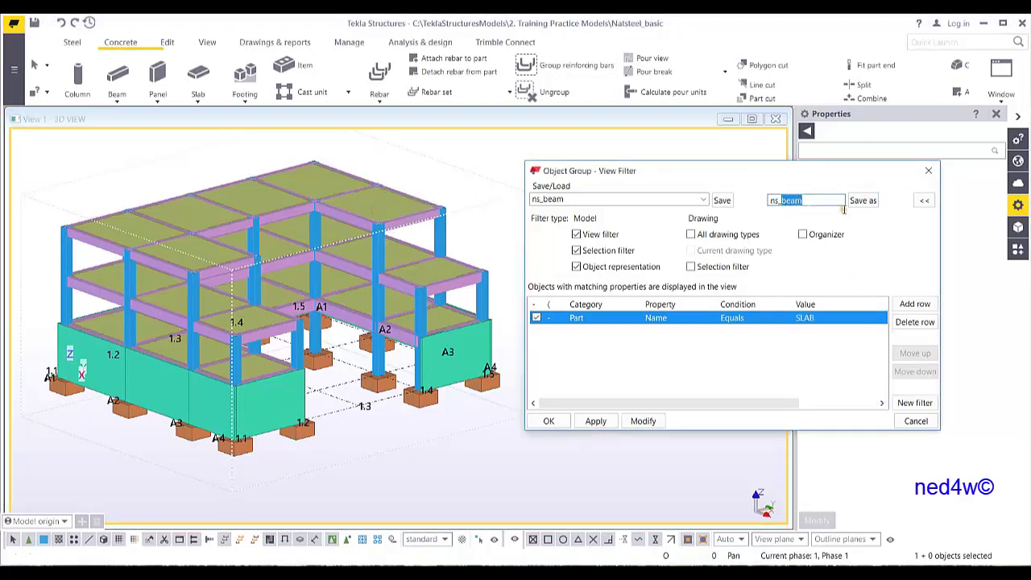
text(slab)
click(861, 201)
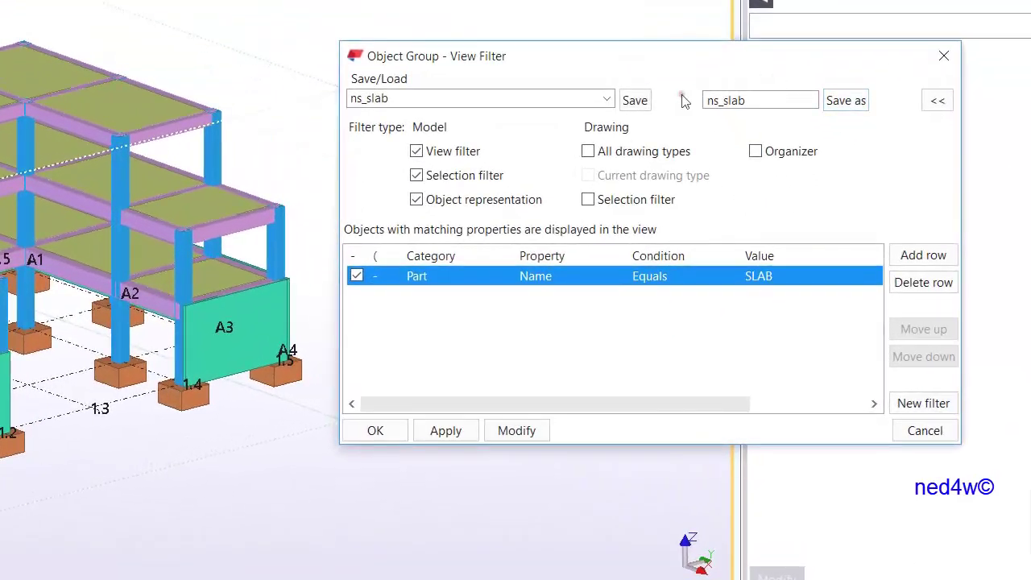
- Check the list of saved filters and close it without changes
click(607, 98)
drag(612, 260, 394, 445)
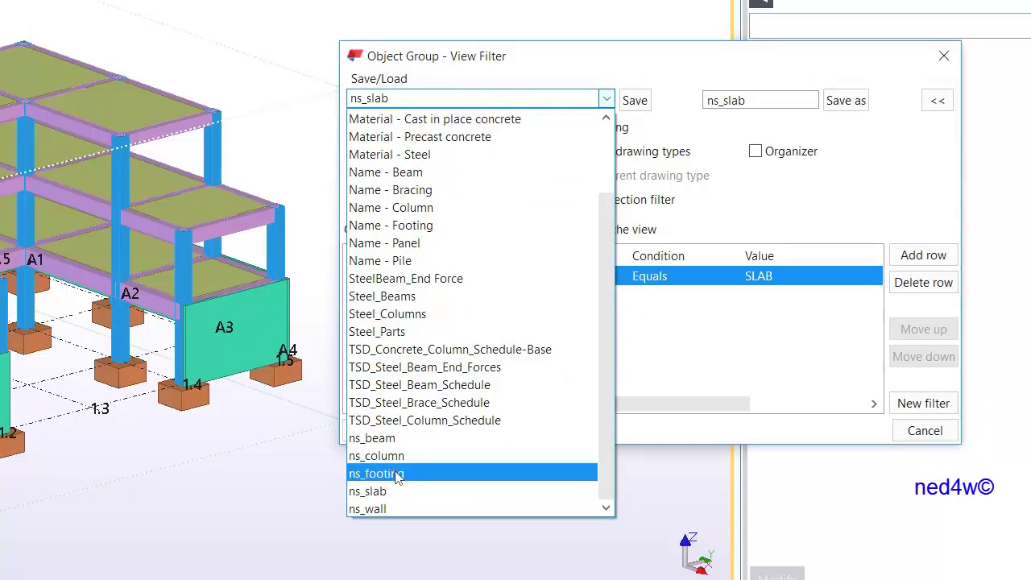
click(661, 74)
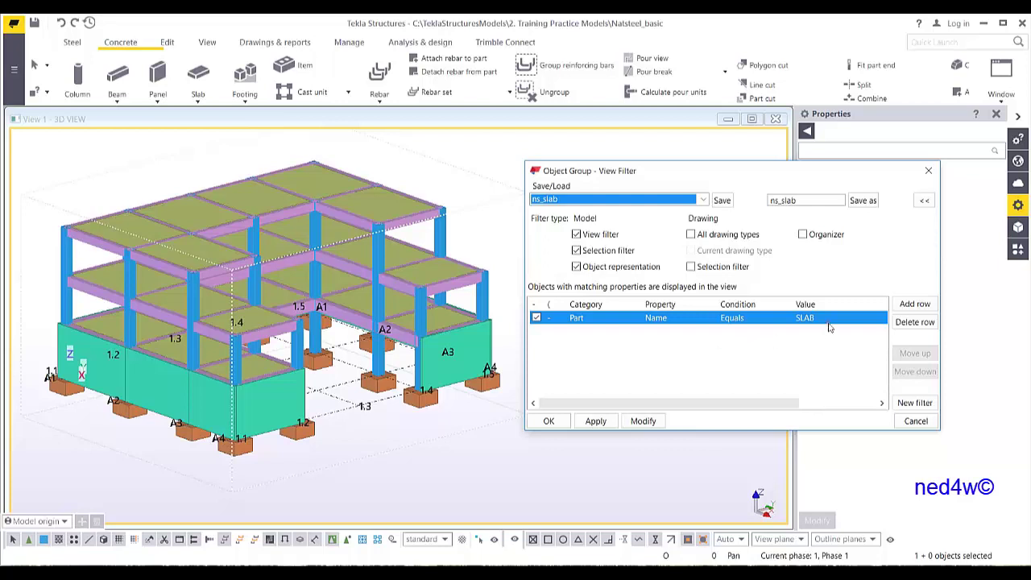
- Set the ns_slab filter's Part Name value to BEAM COLUMN and preview only beams and columns
click(860, 318)
click(882, 319)
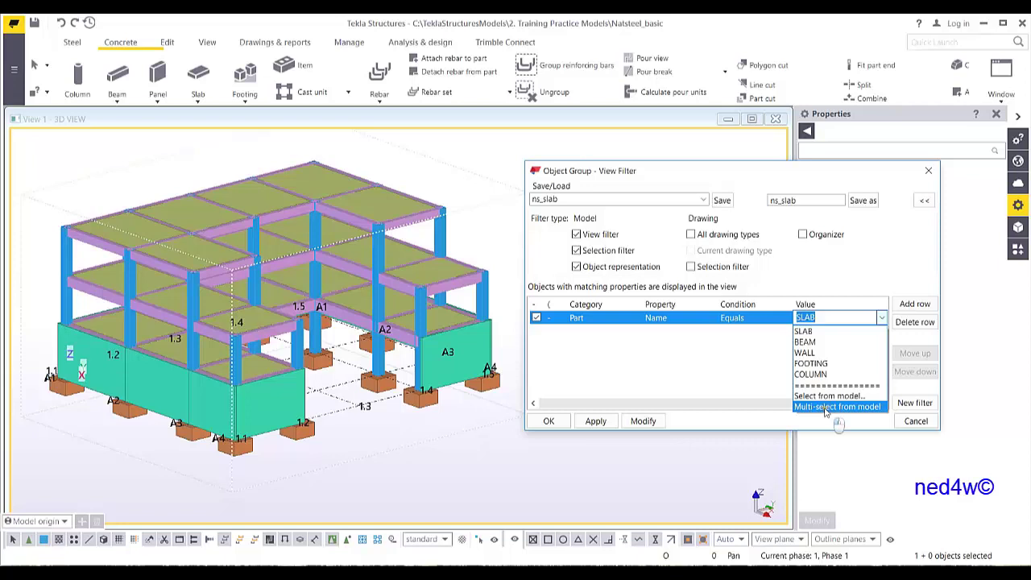
click(826, 408)
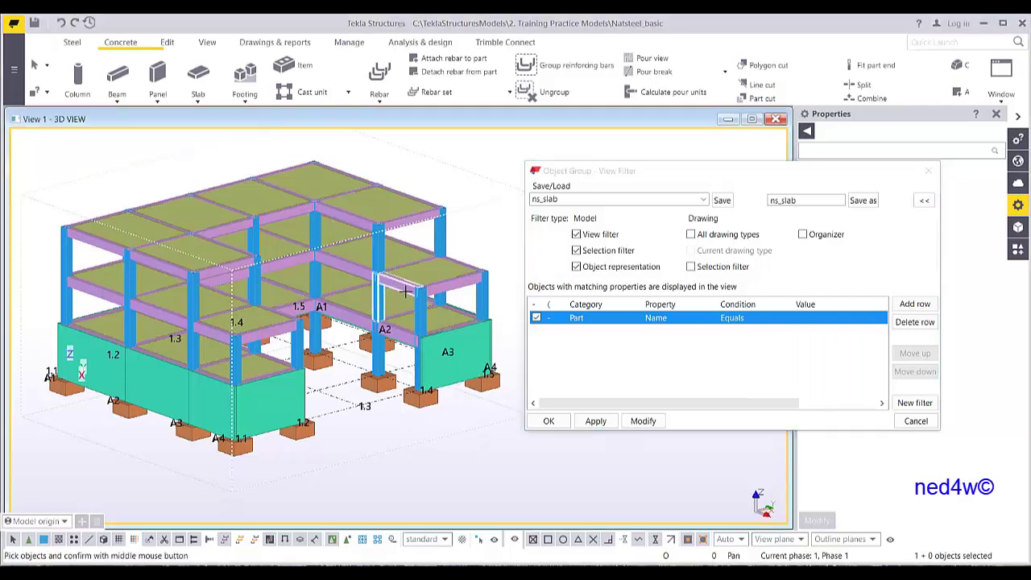
middle_click(484, 230)
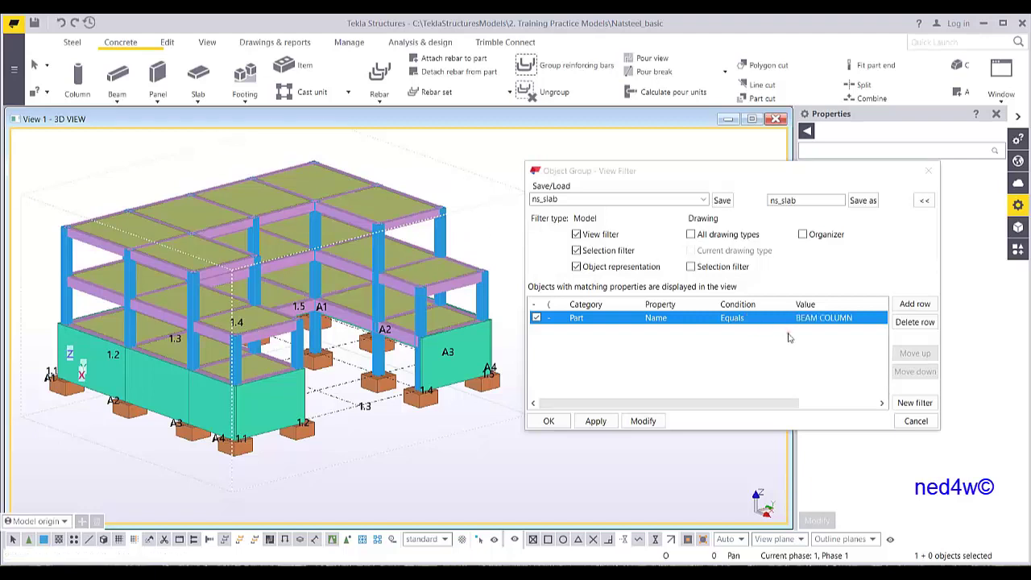
click(643, 421)
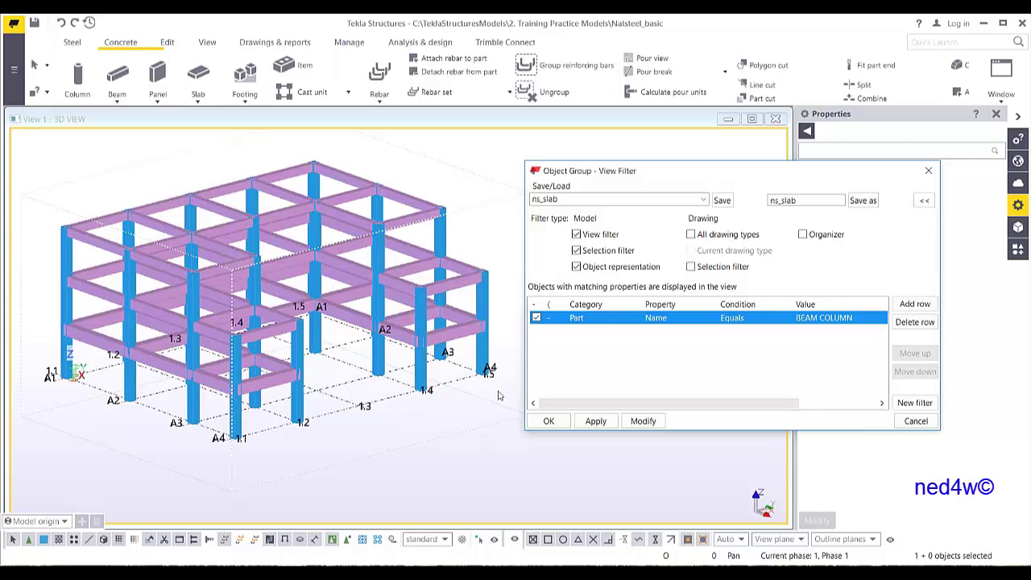
- Change the condition to Does not equal, then untick that rule so the whole structure shows
click(783, 321)
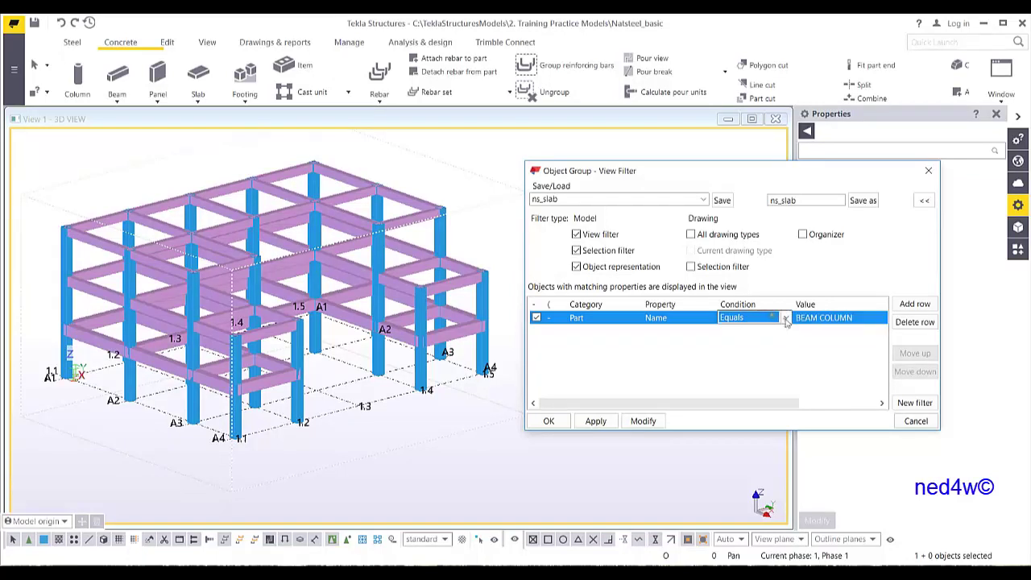
click(786, 321)
click(762, 346)
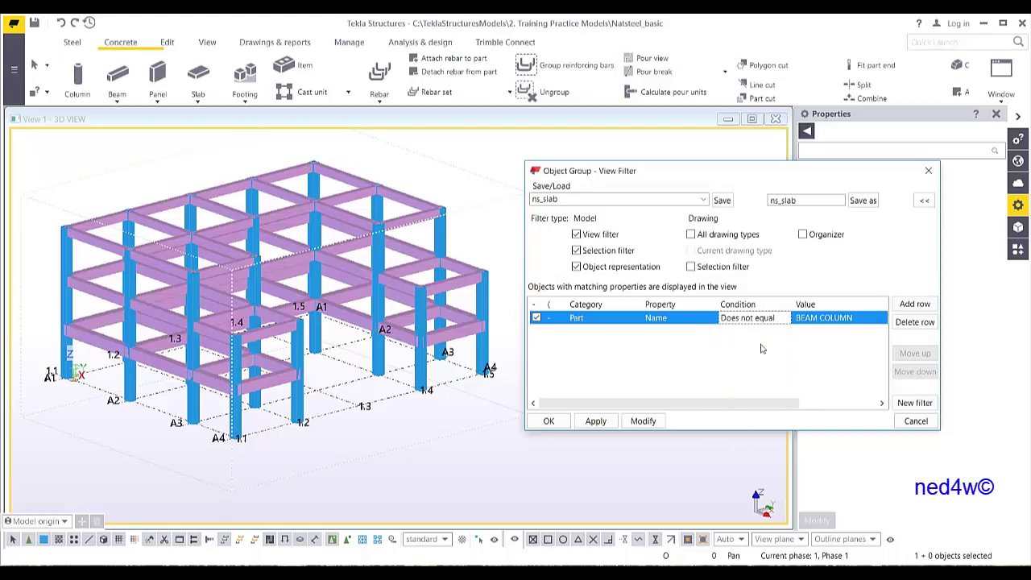
click(645, 421)
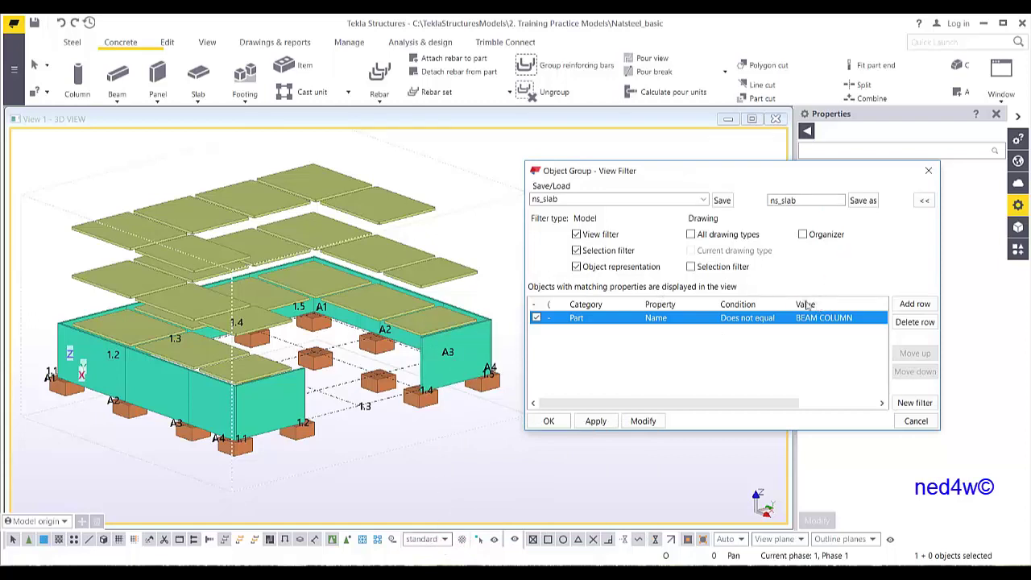
click(536, 318)
click(645, 420)
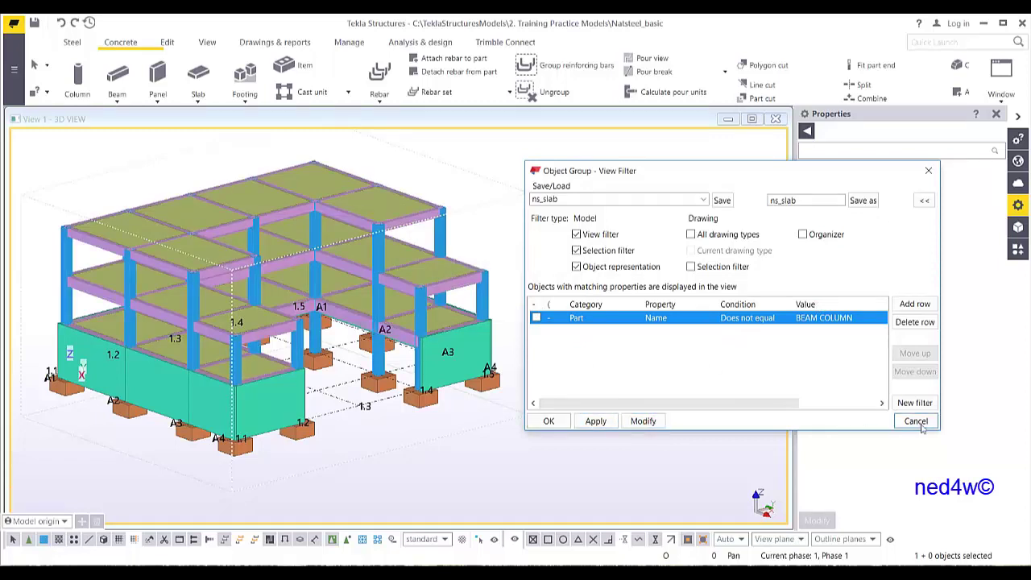
- Cancel the view filter and view properties, then reopen the 3D view's properties
click(705, 199)
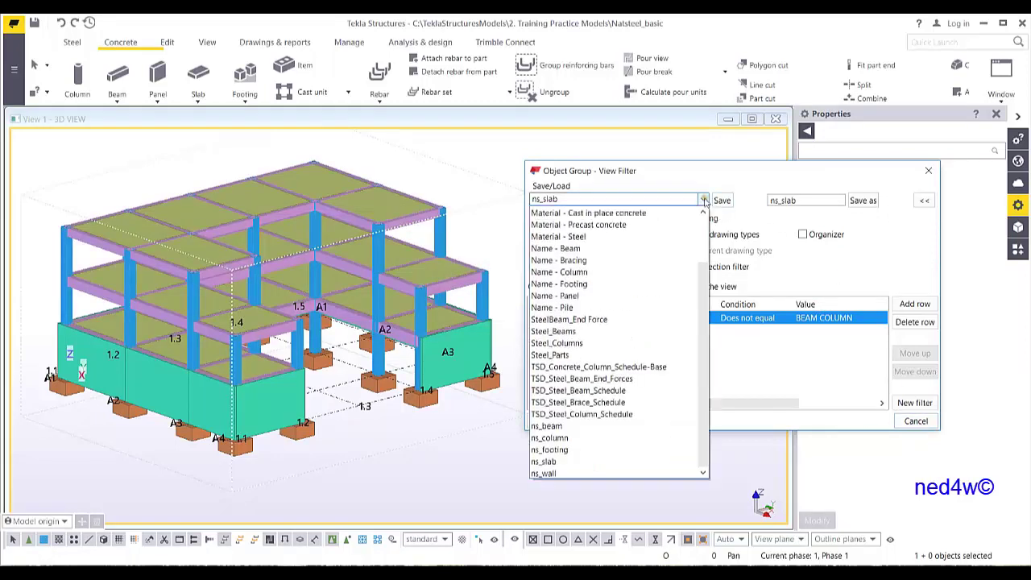
click(930, 421)
click(929, 422)
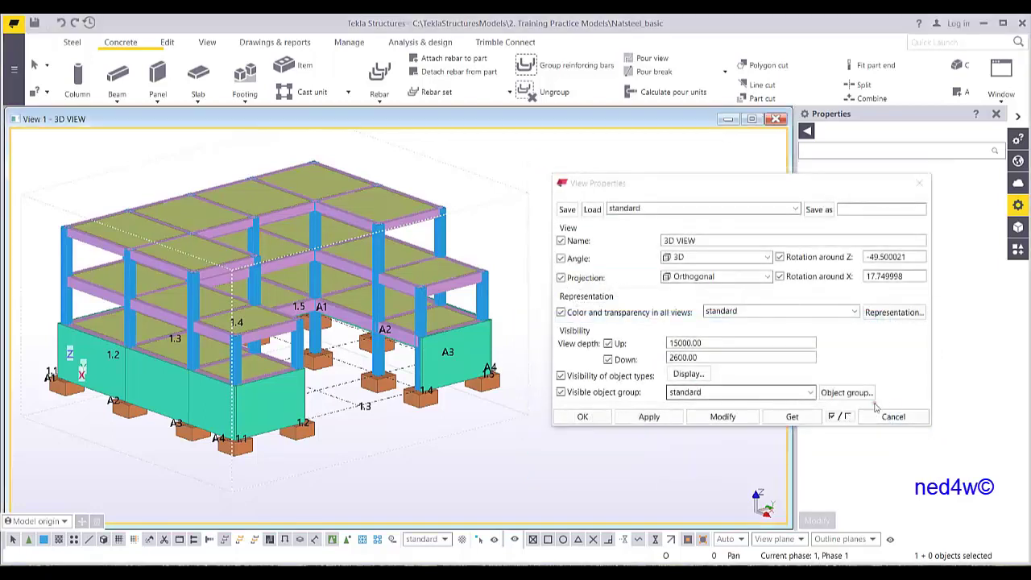
click(893, 418)
middle_drag(596, 409, 636, 344)
double_click(637, 344)
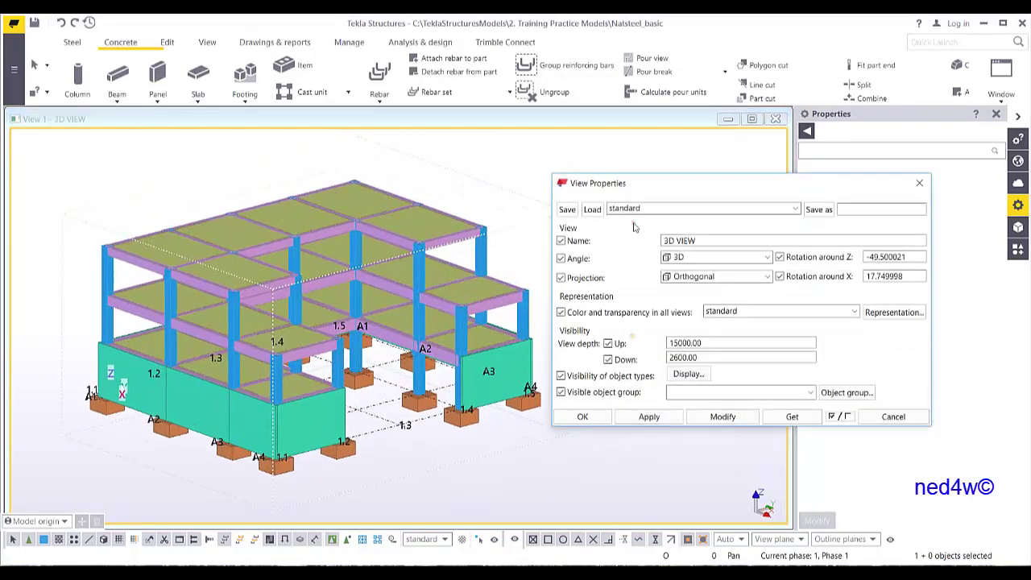
- Preview the ns_beam and then the ns_column object groups in the 3D view
click(812, 394)
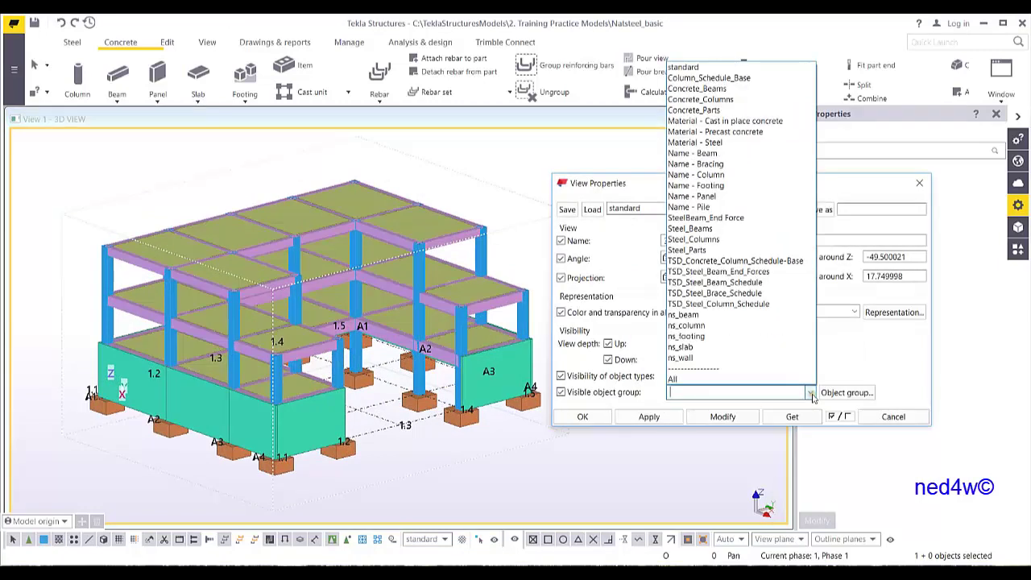
click(702, 320)
click(721, 417)
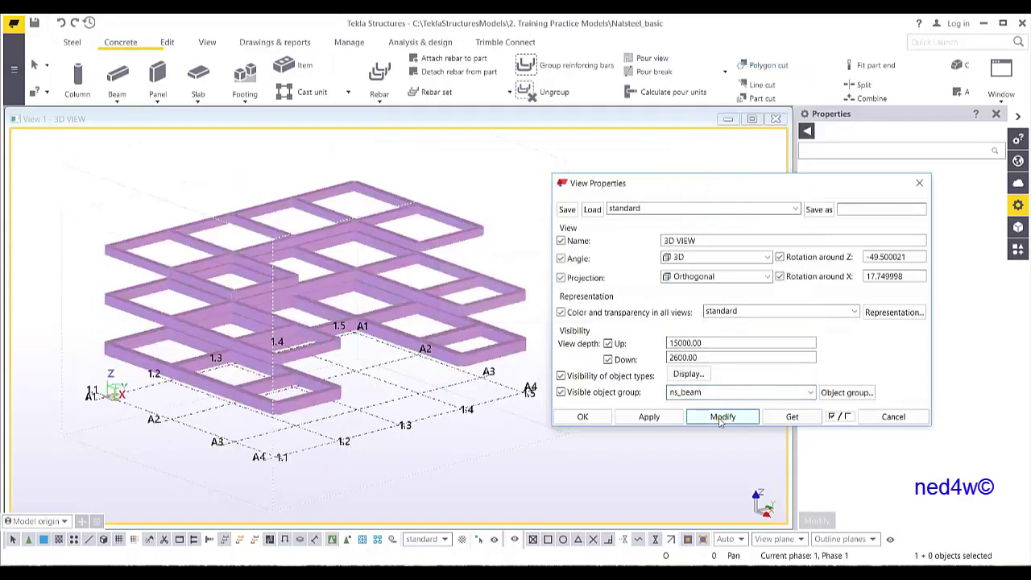
click(806, 394)
click(807, 394)
click(709, 331)
click(723, 417)
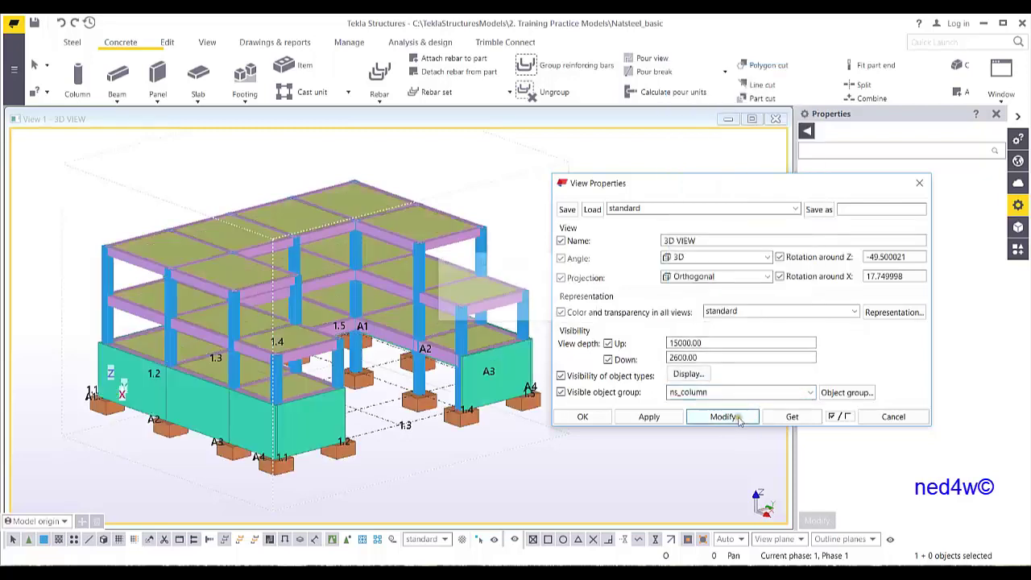
- Enable the ns_column group's Part Name equals COLUMN condition and apply so only columns show
click(810, 393)
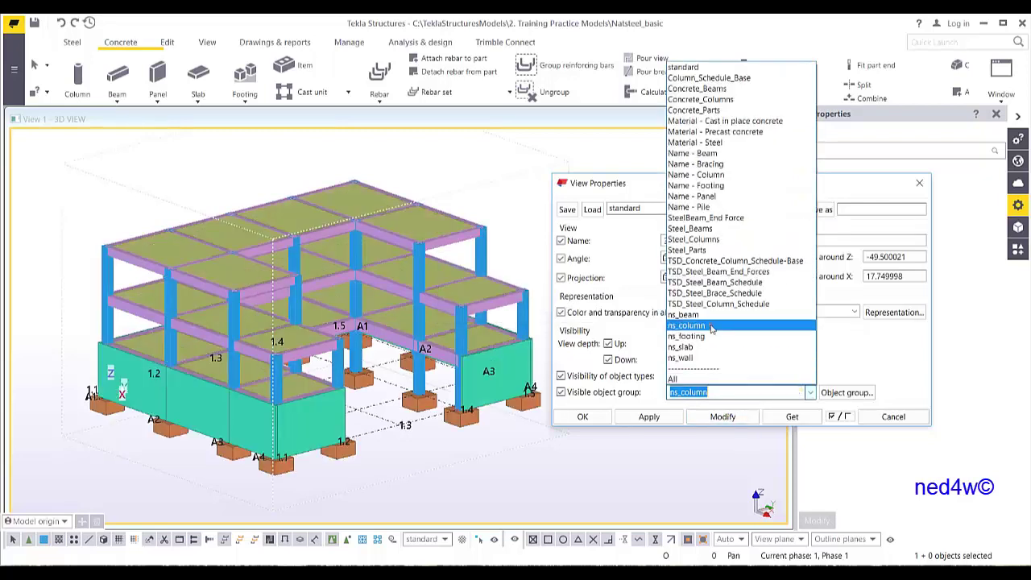
click(712, 326)
click(810, 392)
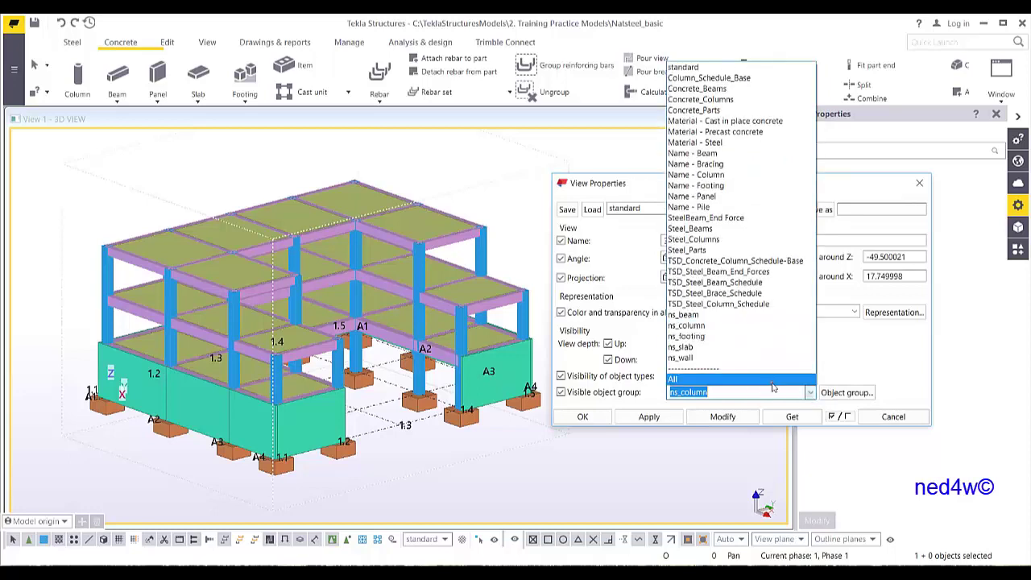
click(726, 326)
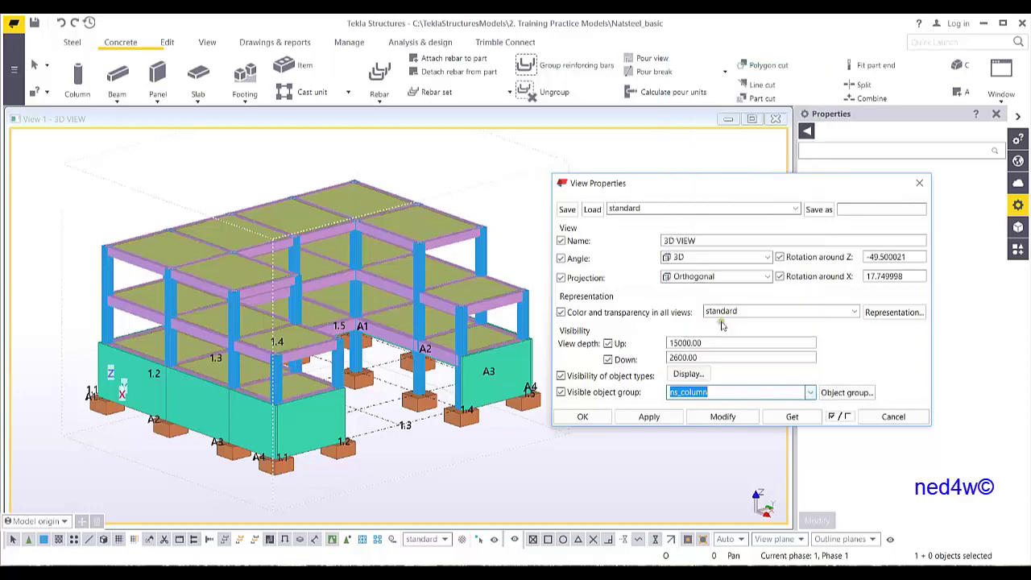
click(835, 395)
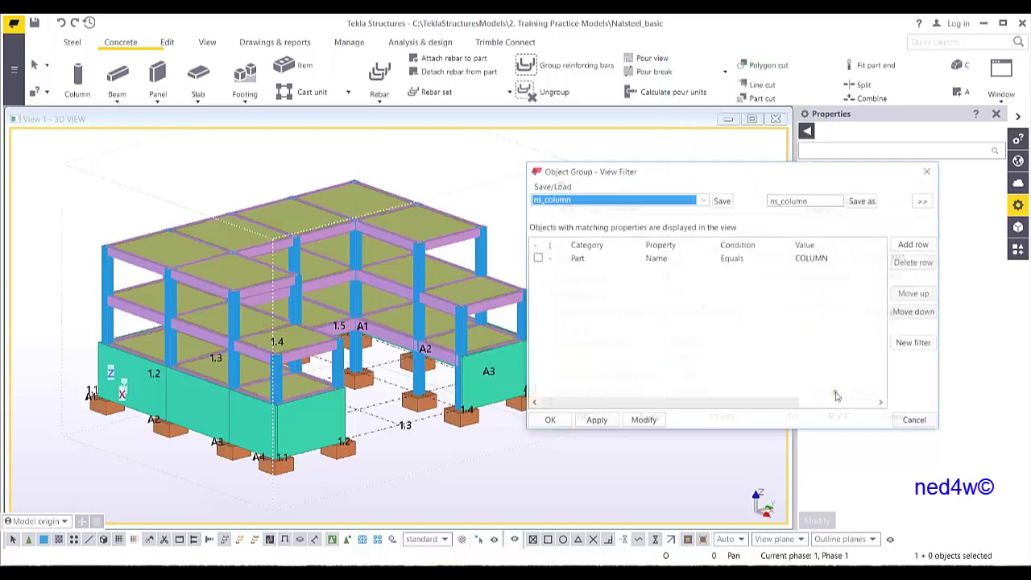
click(537, 259)
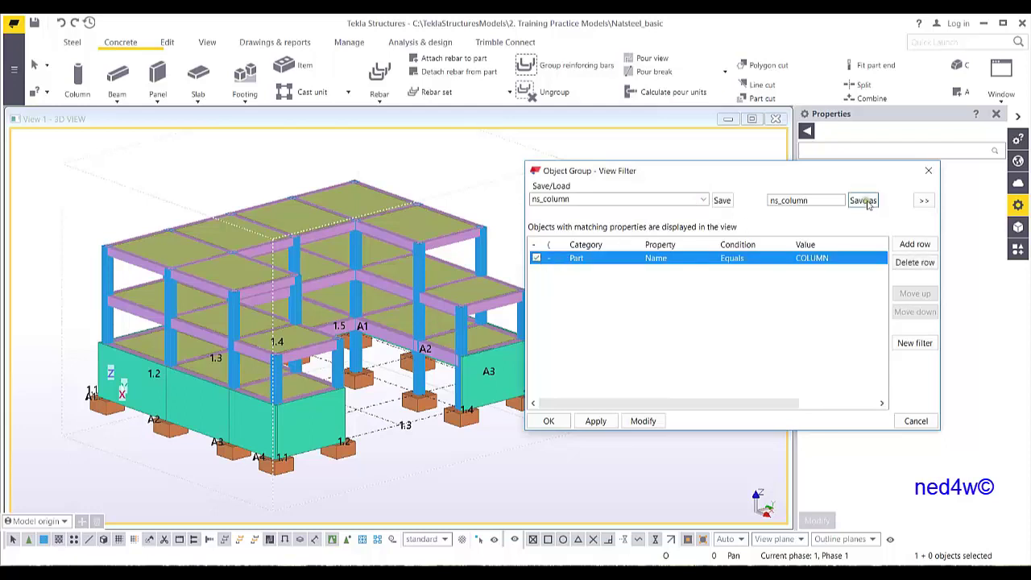
click(549, 422)
click(724, 419)
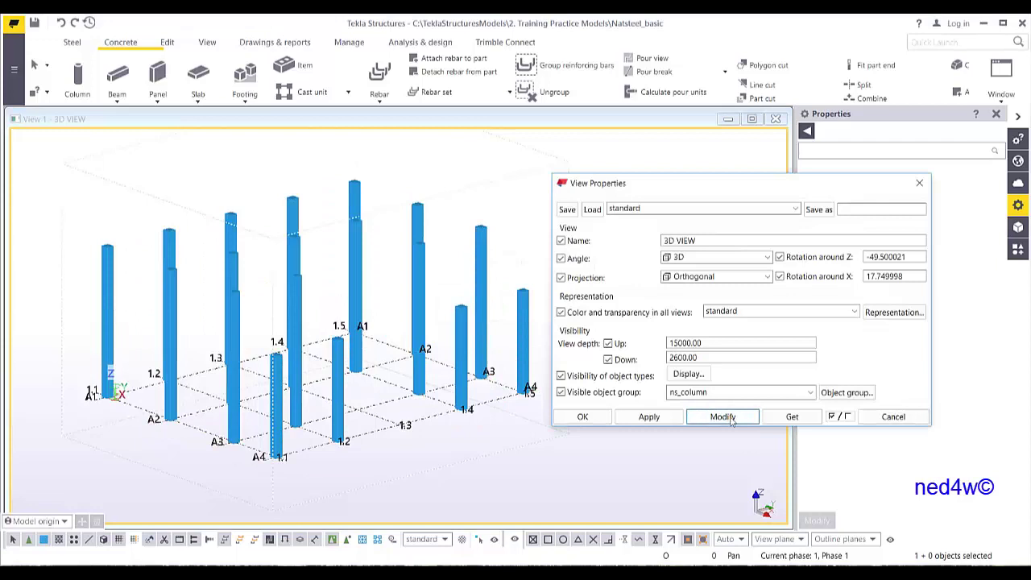
- Preview the ns_footing, ns_slab and ns_wall object groups one after another
click(813, 392)
click(713, 344)
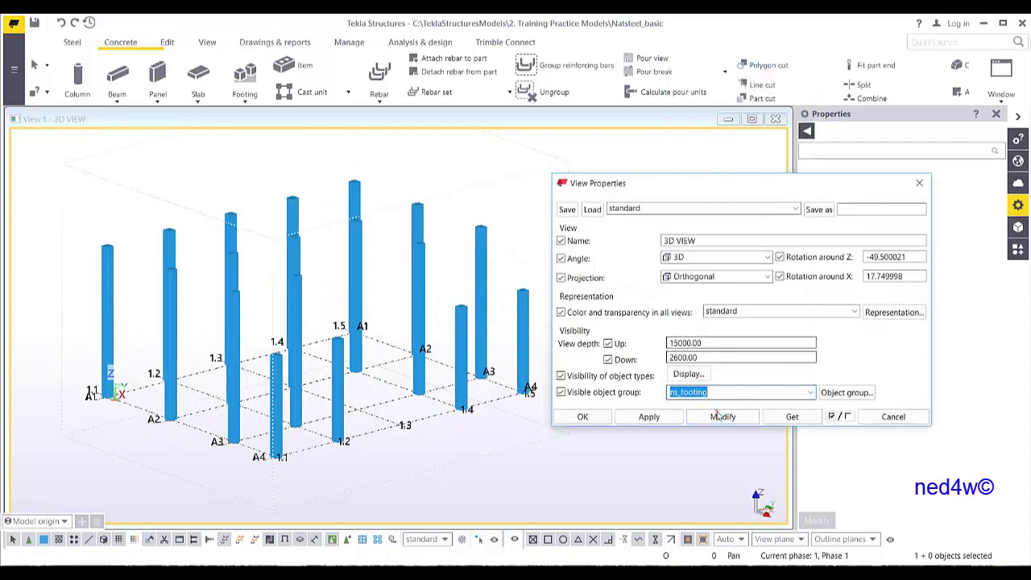
click(723, 417)
click(739, 392)
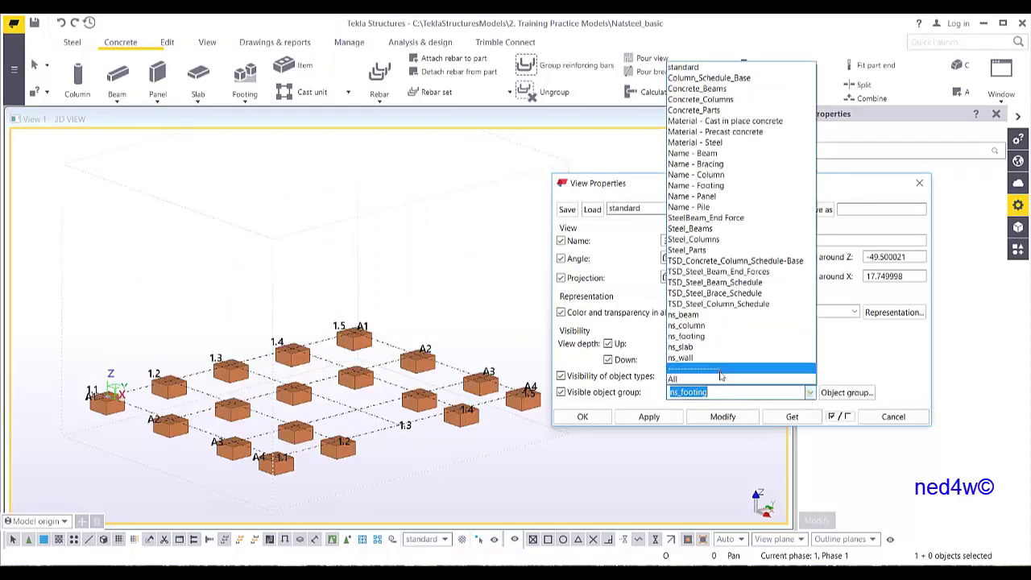
click(718, 346)
click(728, 417)
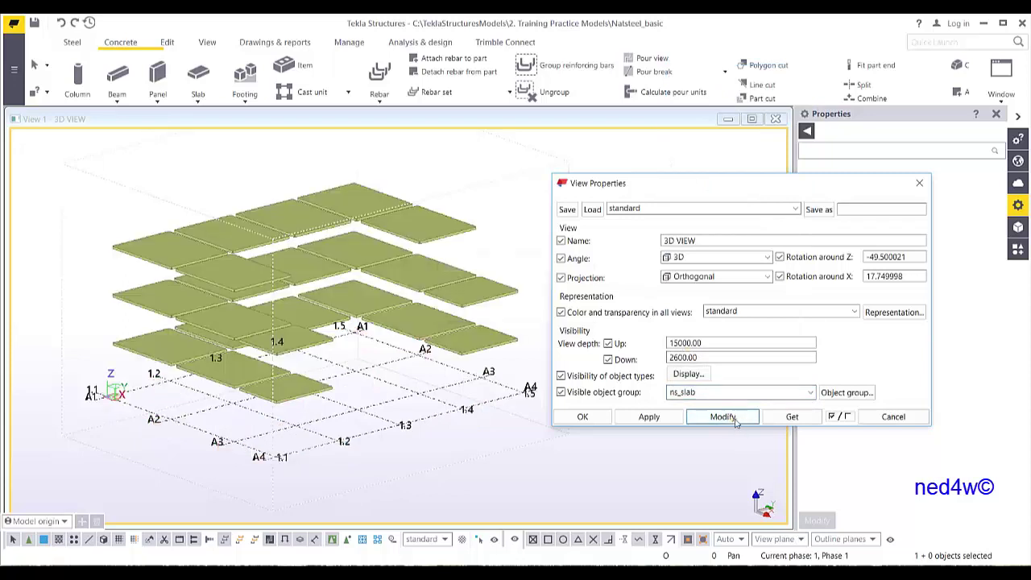
click(713, 392)
click(700, 379)
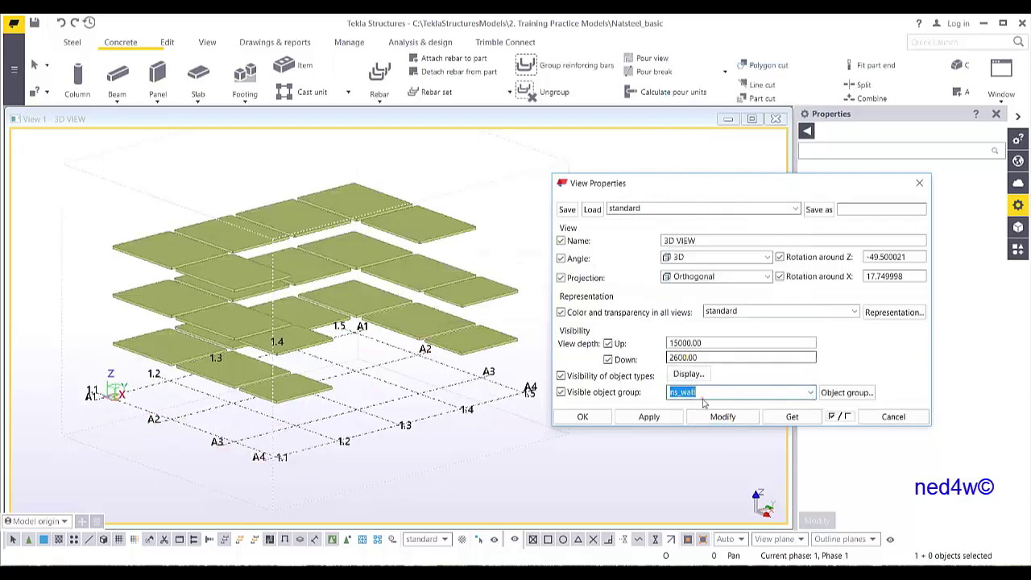
click(722, 416)
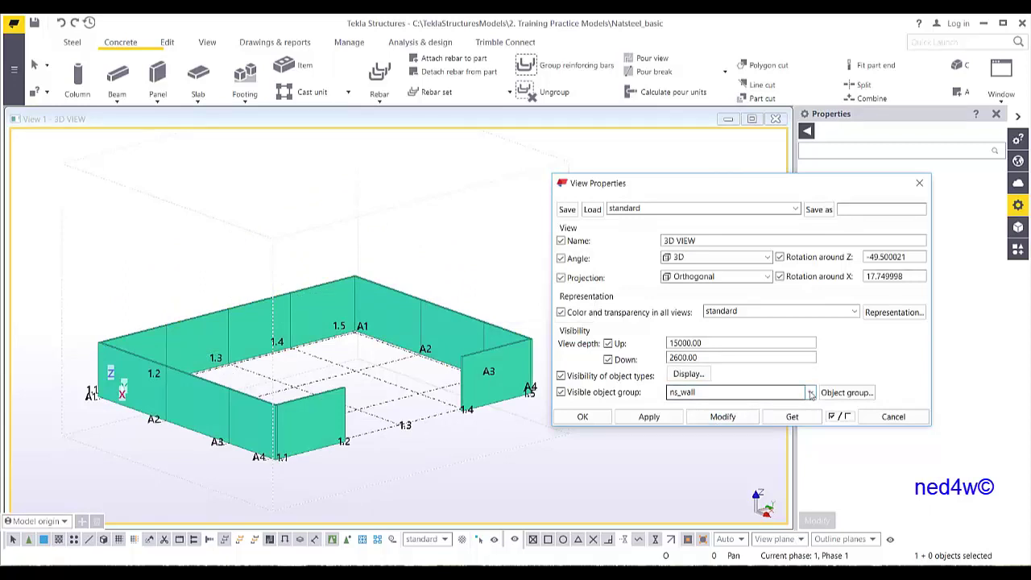
- Set the visible object group back to All and close the view properties
click(812, 393)
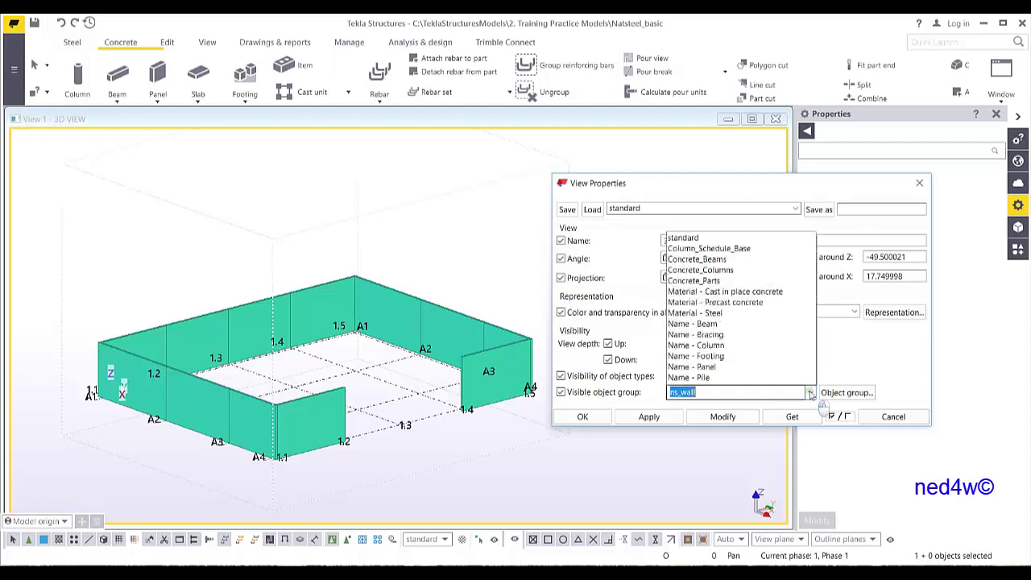
click(701, 379)
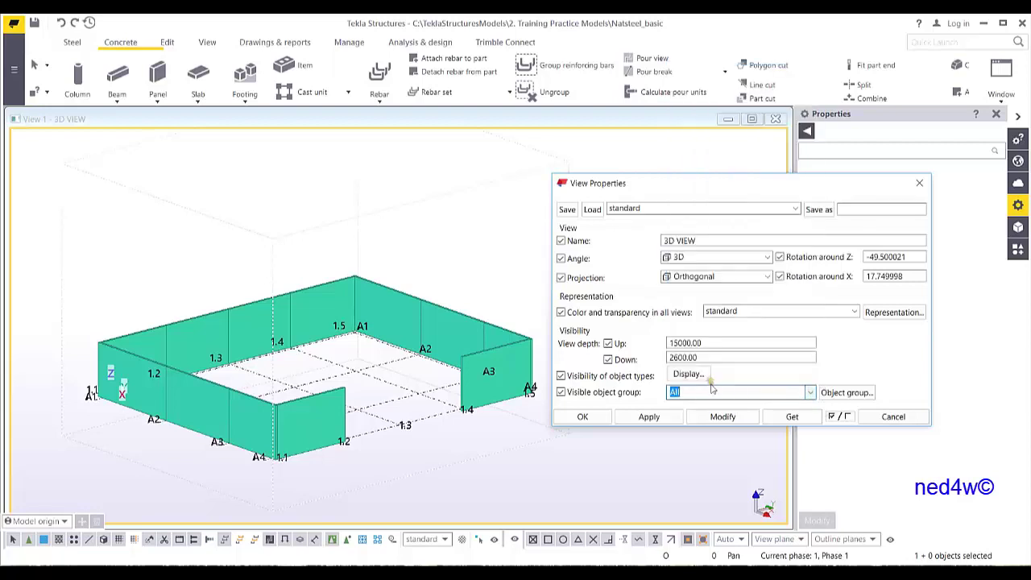
click(723, 416)
click(584, 416)
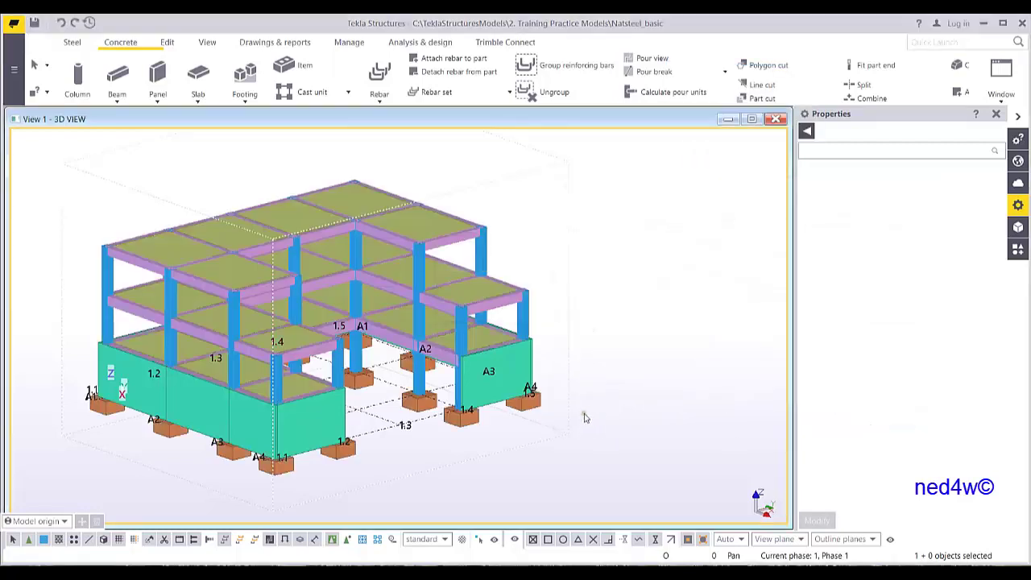
- Set the selection filter to ns_beam and area-select the whole model to pick only beams
click(446, 539)
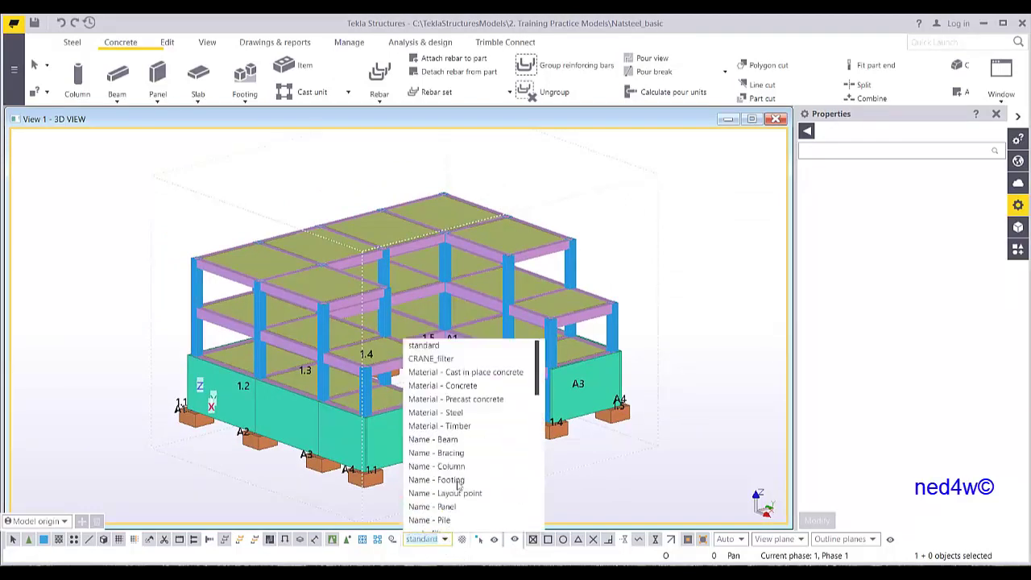
scroll(459, 478, down, 10)
scroll(446, 474, up, 3)
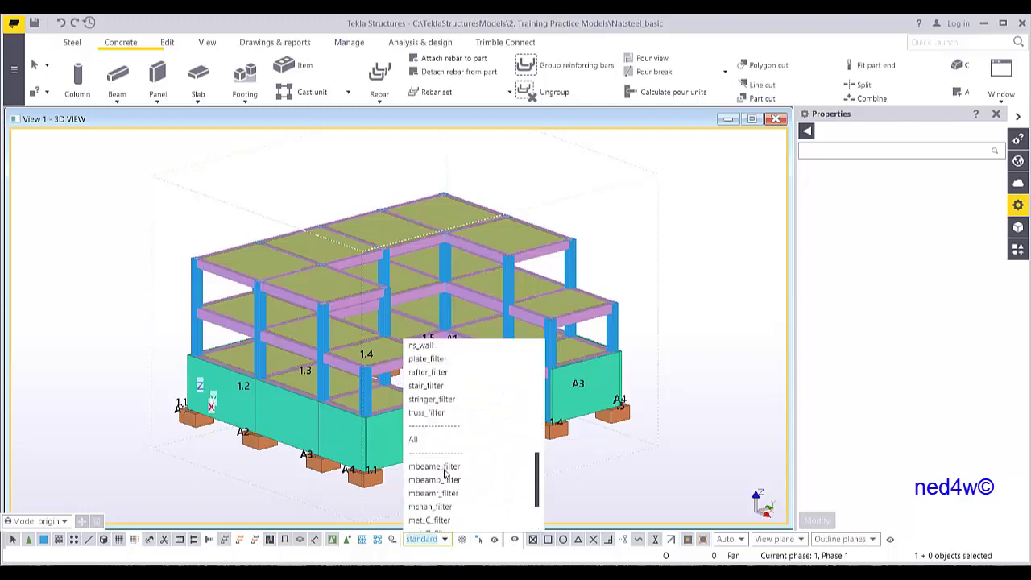
scroll(534, 464, up, 3)
scroll(533, 455, up, 1)
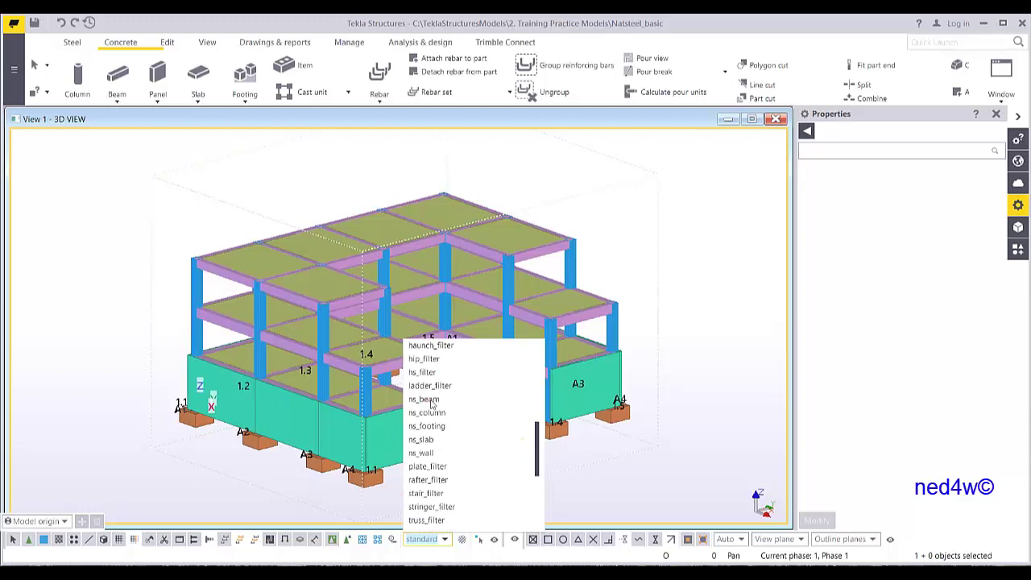
click(424, 399)
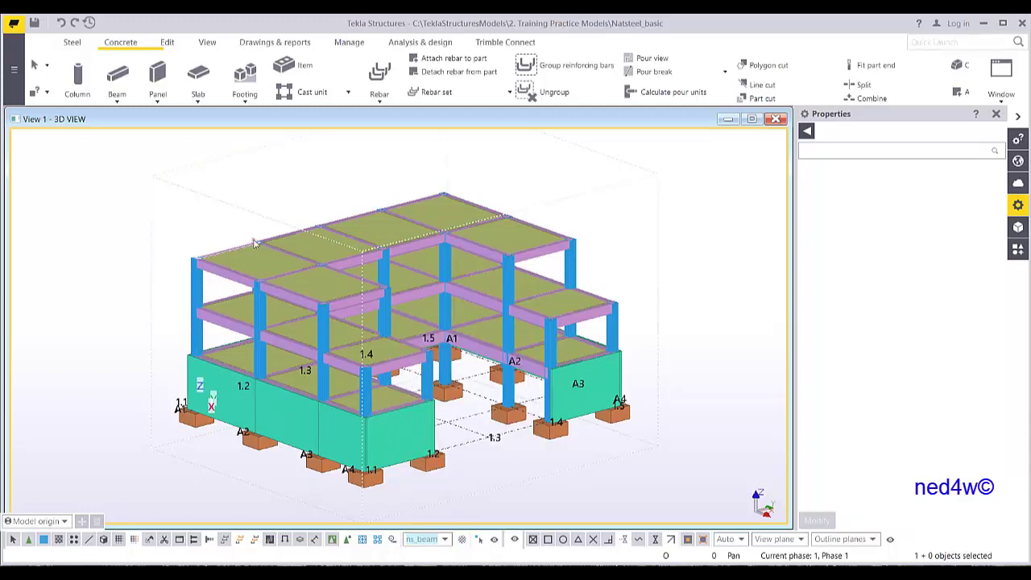
drag(198, 227, 675, 523)
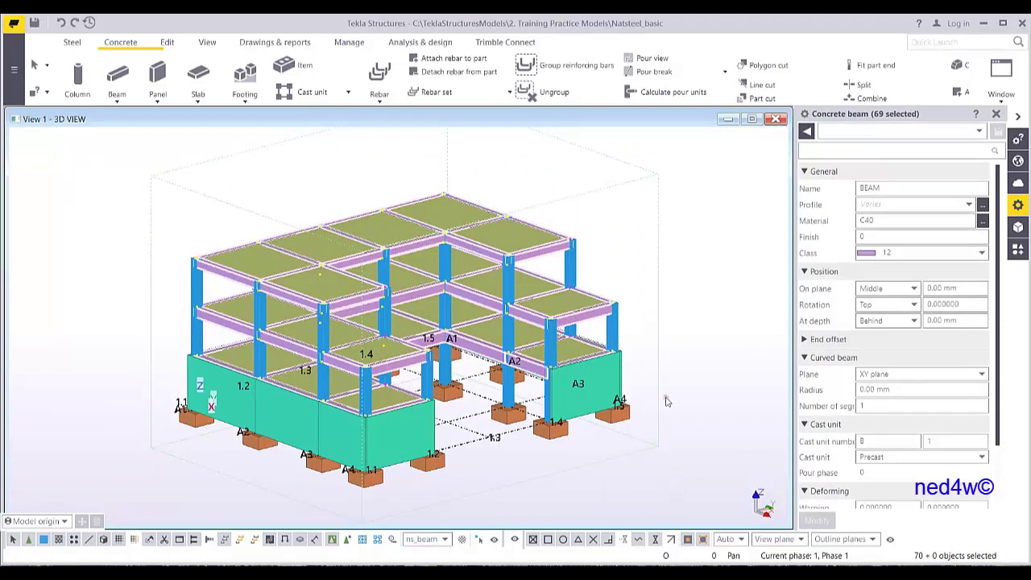
click(692, 373)
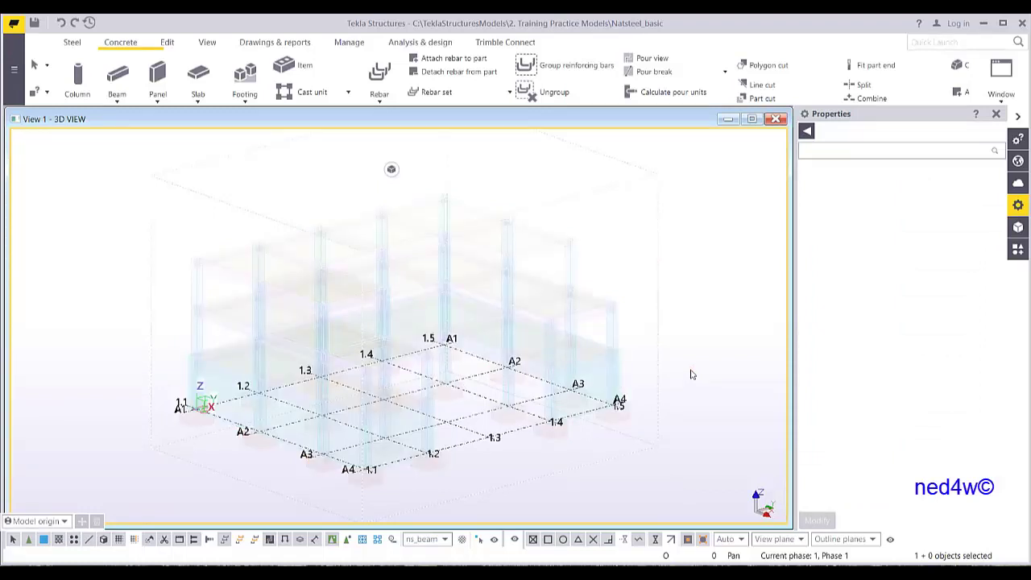
drag(125, 156, 680, 506)
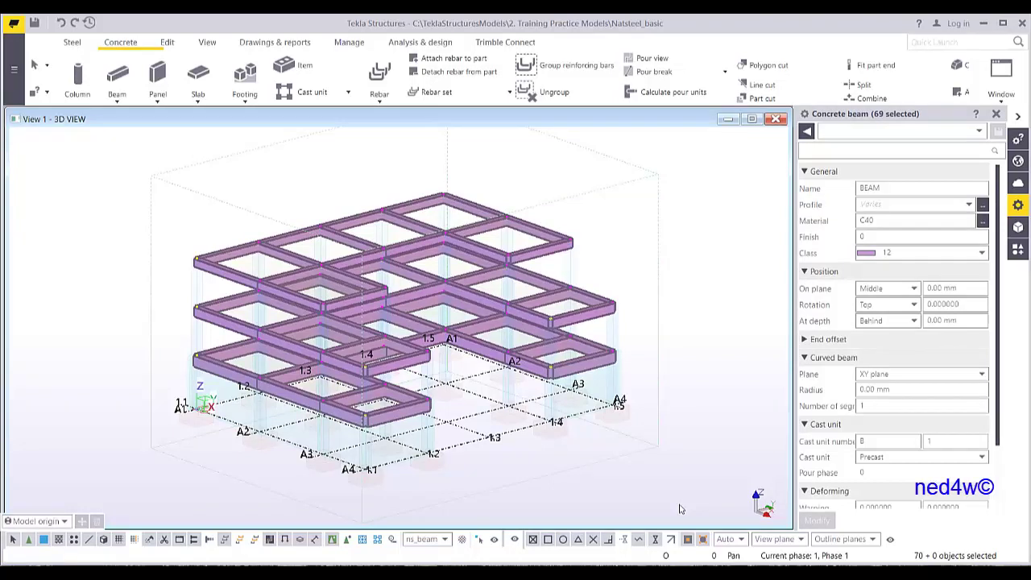
- Switch the selection filter to ns_column and area-select the model's columns
click(445, 539)
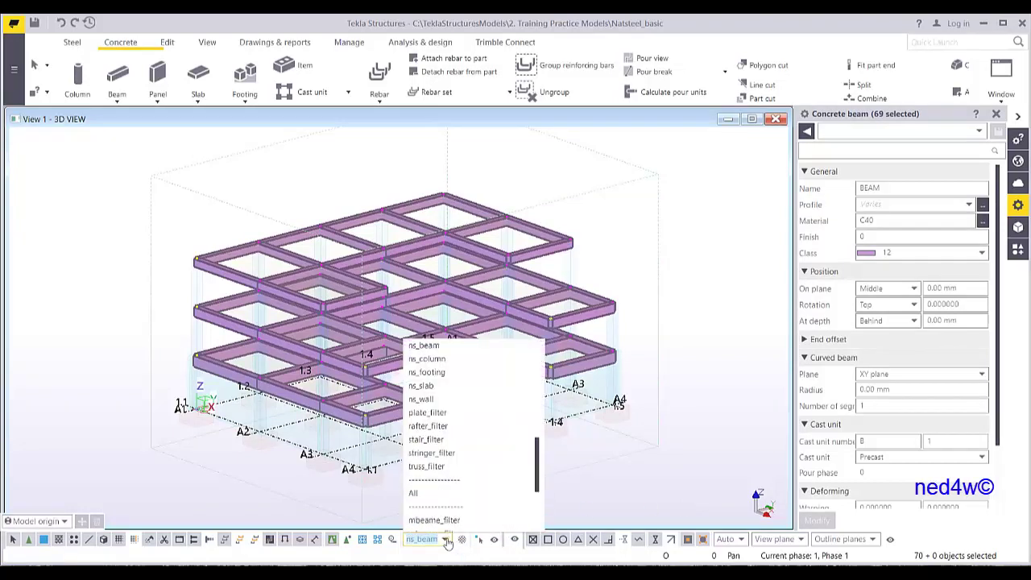
click(439, 359)
drag(126, 159, 723, 503)
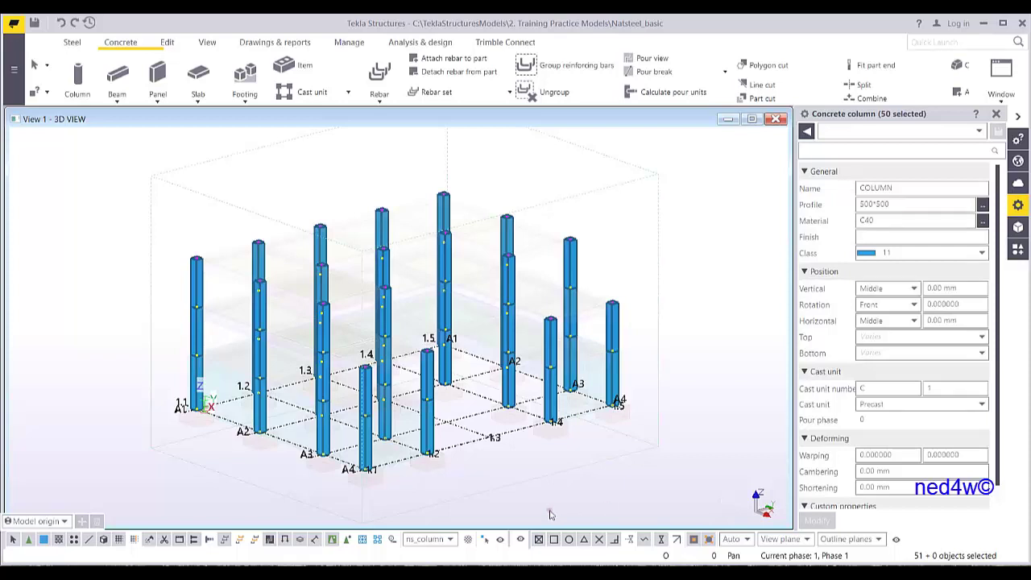
- Reset the selection filter to All, select everything, then clear the selection and orbit slightly
click(450, 539)
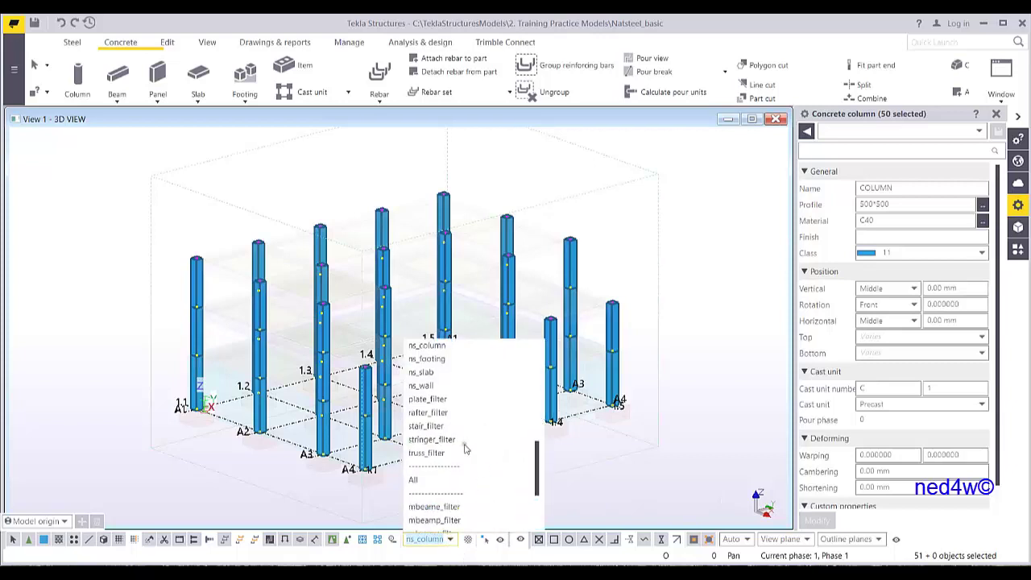
click(423, 482)
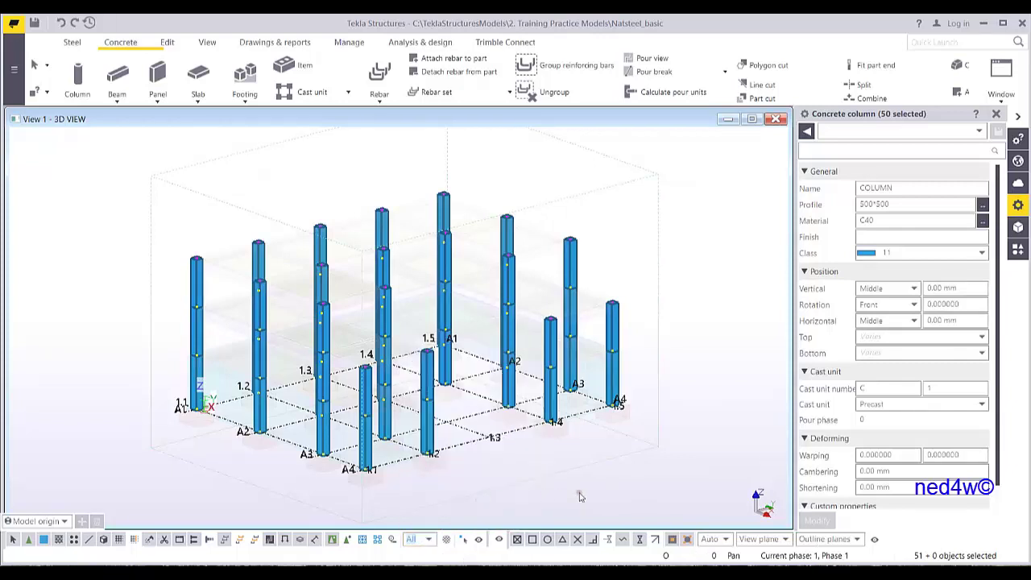
click(135, 172)
drag(135, 172, 703, 499)
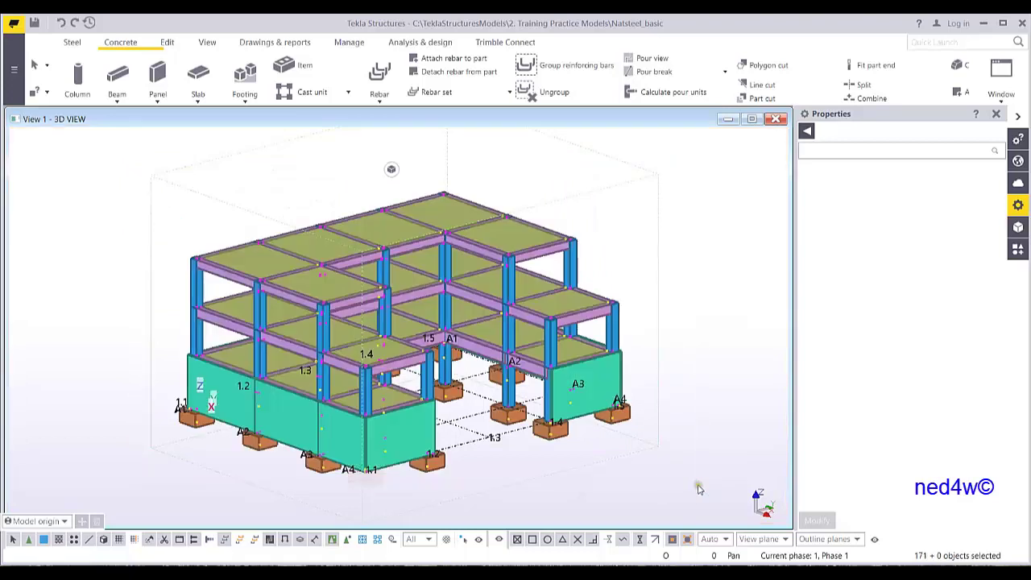
click(689, 339)
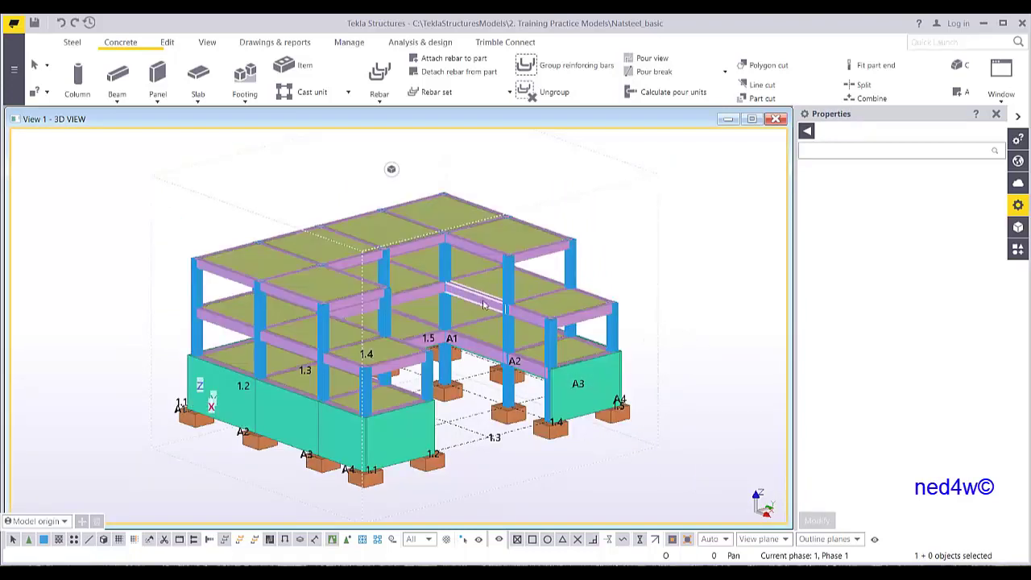
scroll(469, 403, up, 5)
scroll(470, 404, down, 3)
ctrl+middle_drag(470, 404, 459, 406)
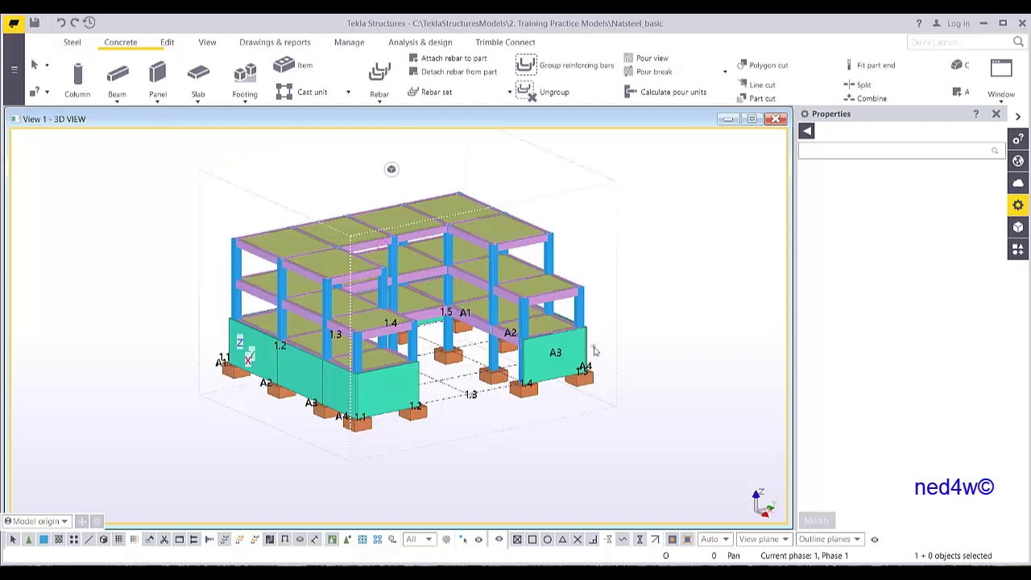
- Open the 3D view's properties and its Object Representation colour and transparency rules
double_click(643, 278)
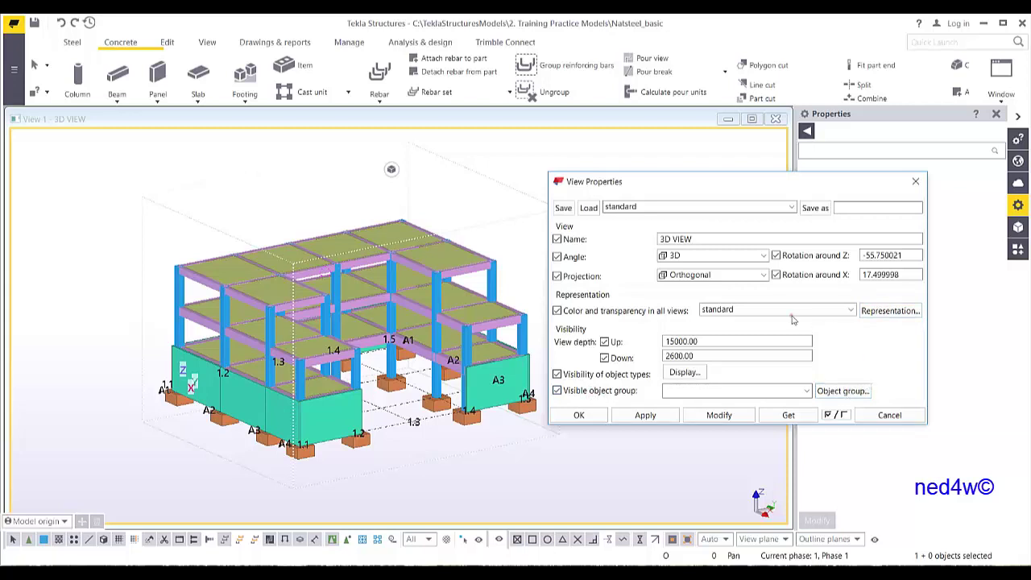
click(878, 316)
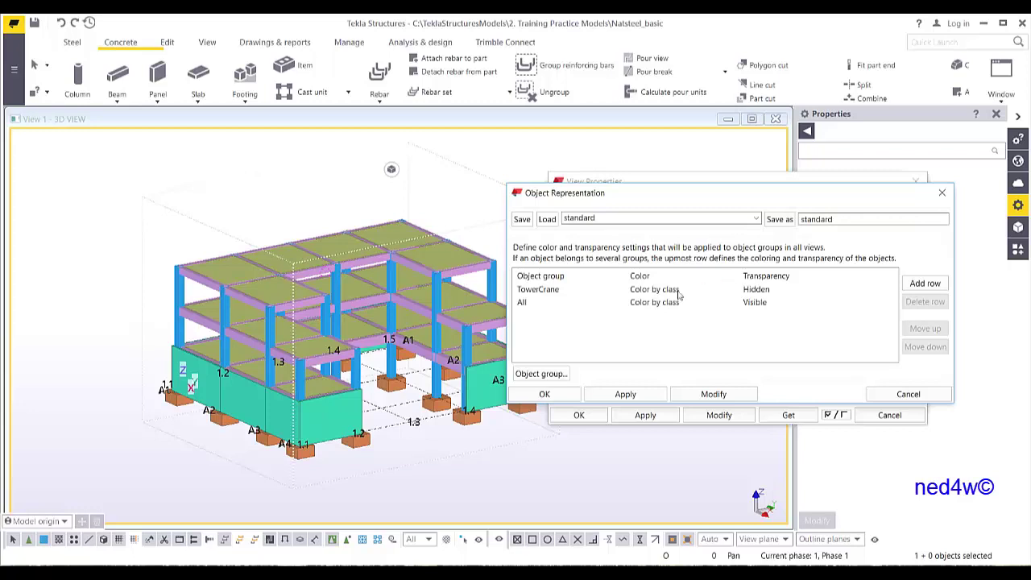
- Delete the TowerCrane rule and add a new row to the Object Representation list
click(571, 292)
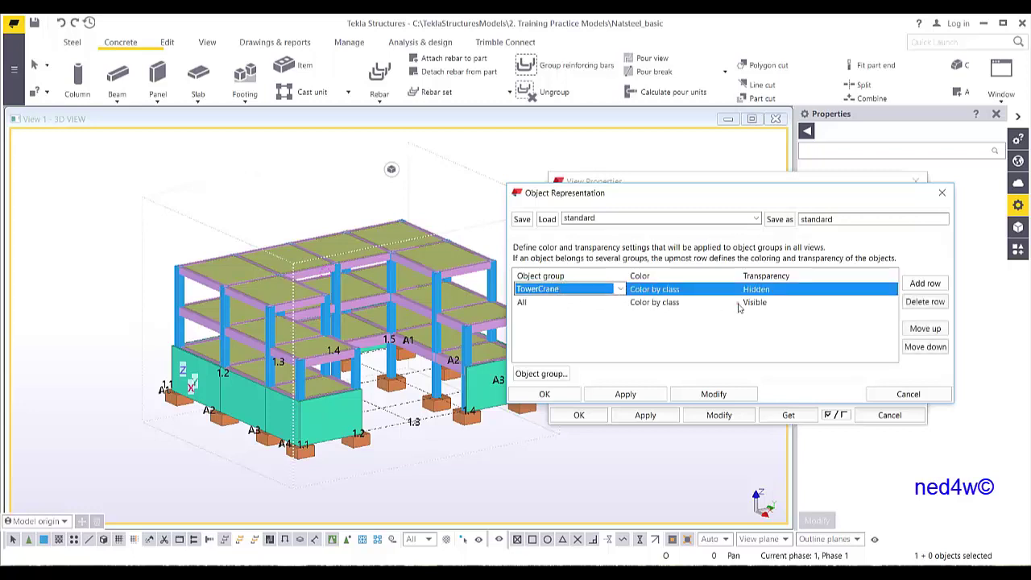
click(909, 330)
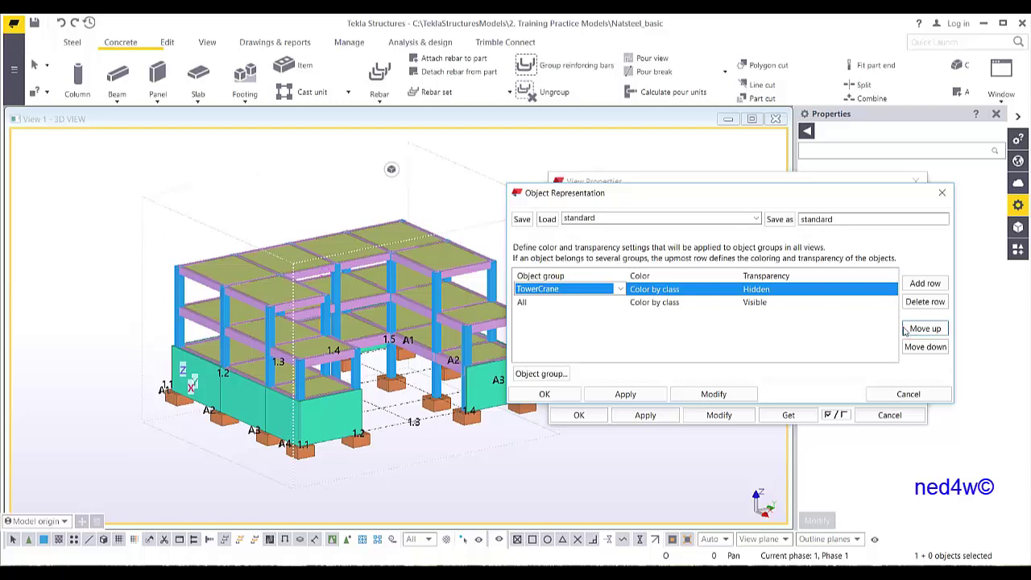
click(927, 301)
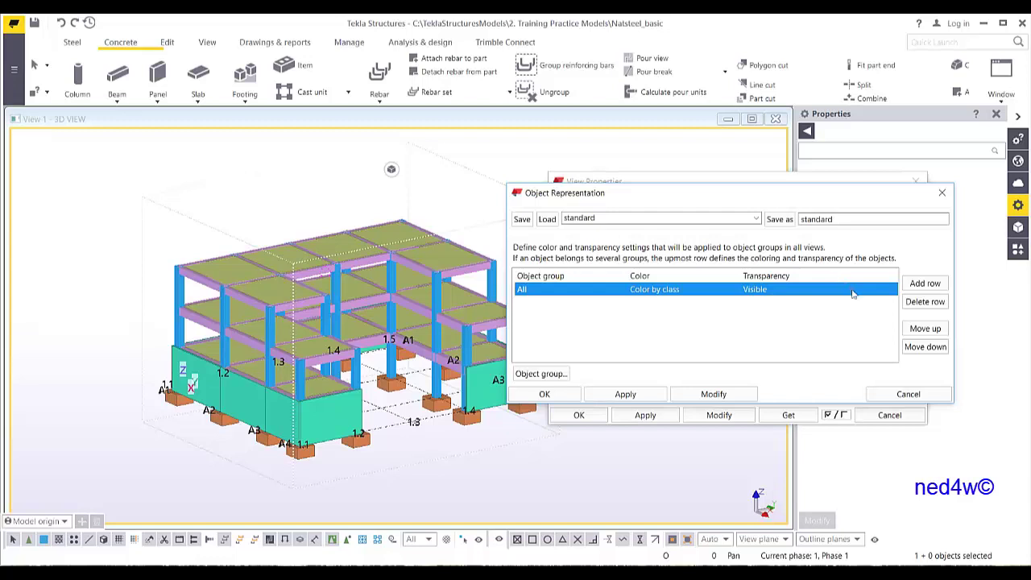
click(927, 285)
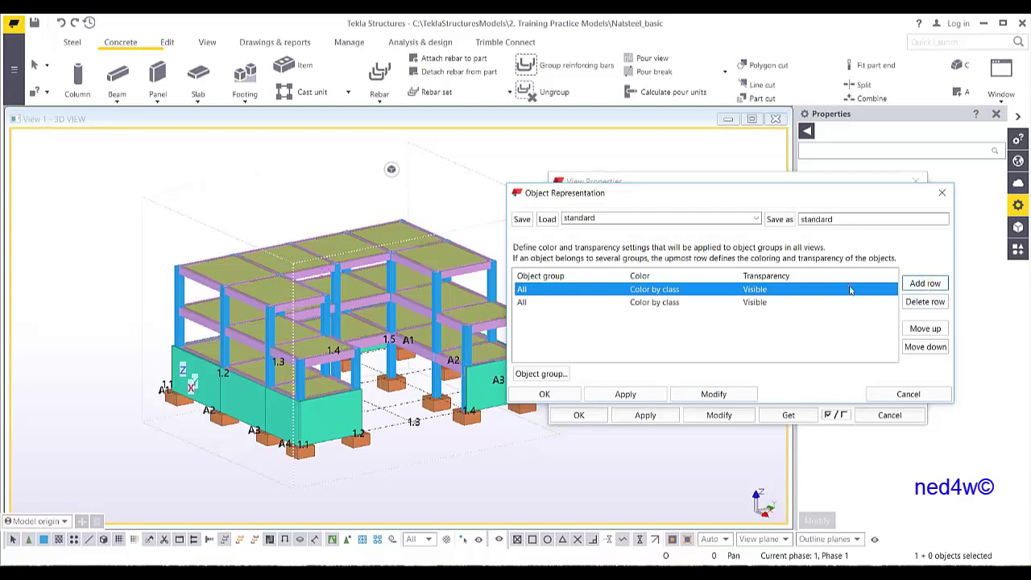
- Set the new top rule's object group to ns_wall
click(572, 290)
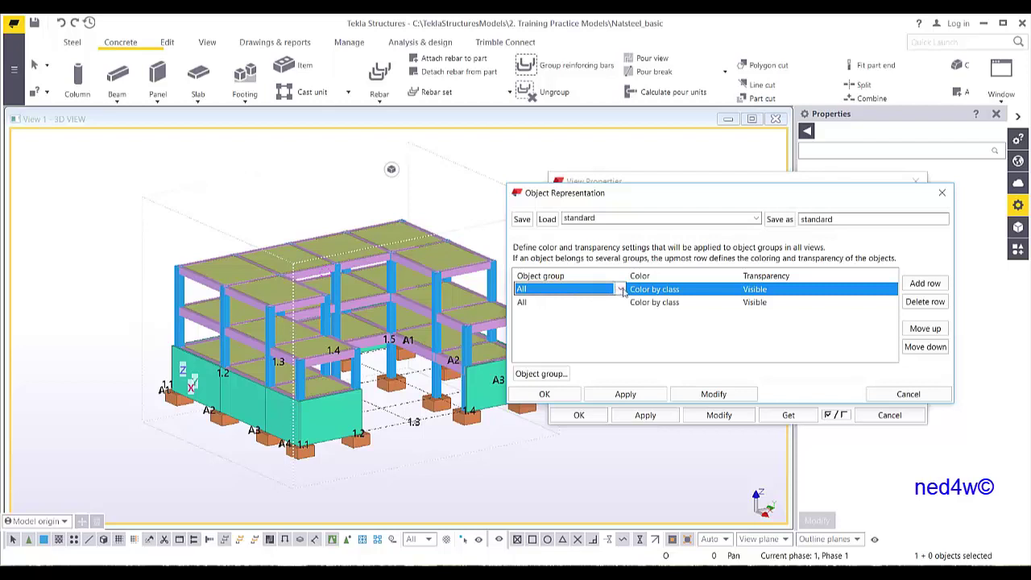
click(622, 290)
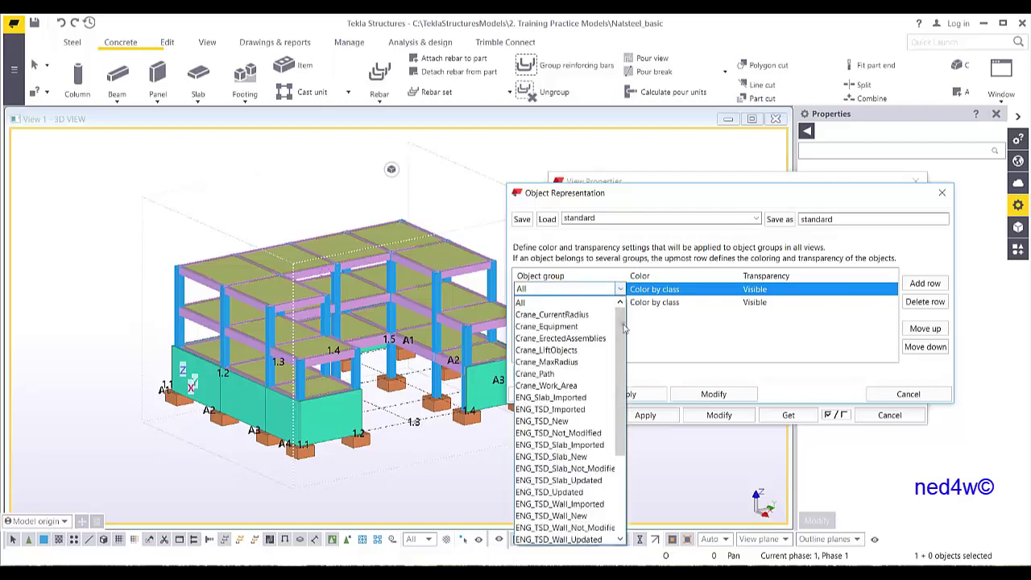
scroll(634, 382, down, 3)
scroll(564, 454, down, 2)
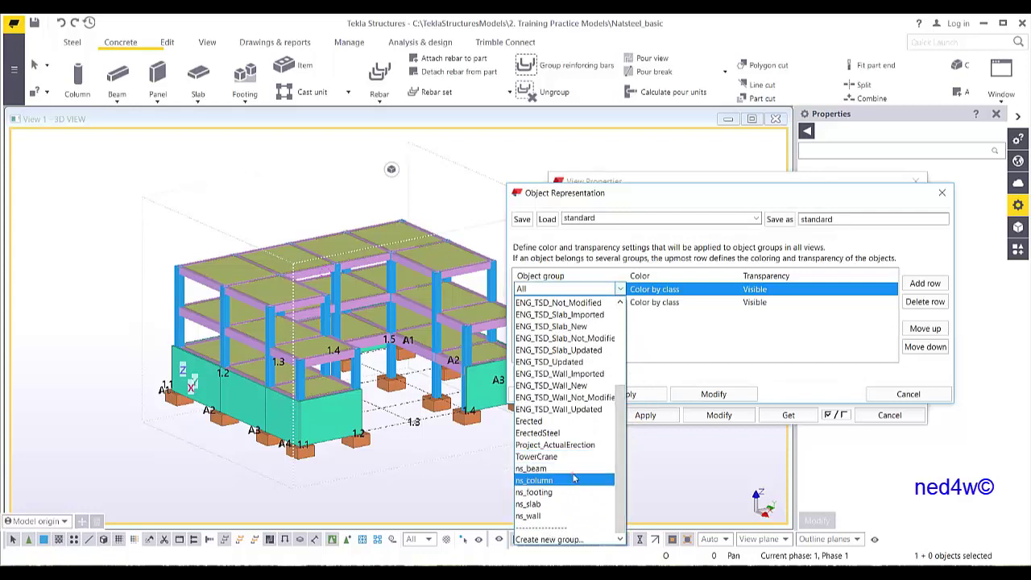
click(544, 516)
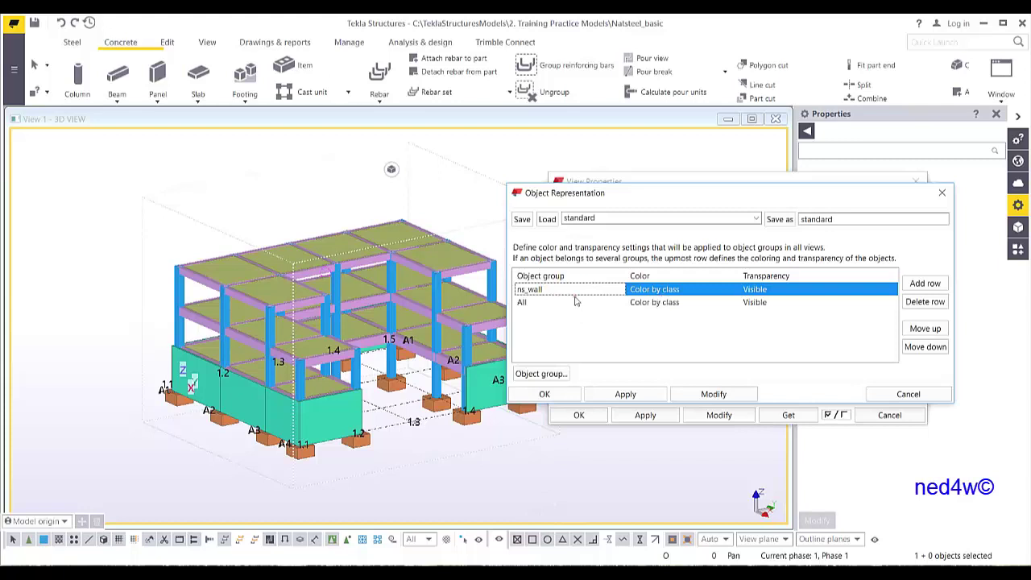
click(720, 295)
- Give the ns_wall rule a custom light blue colour
click(733, 290)
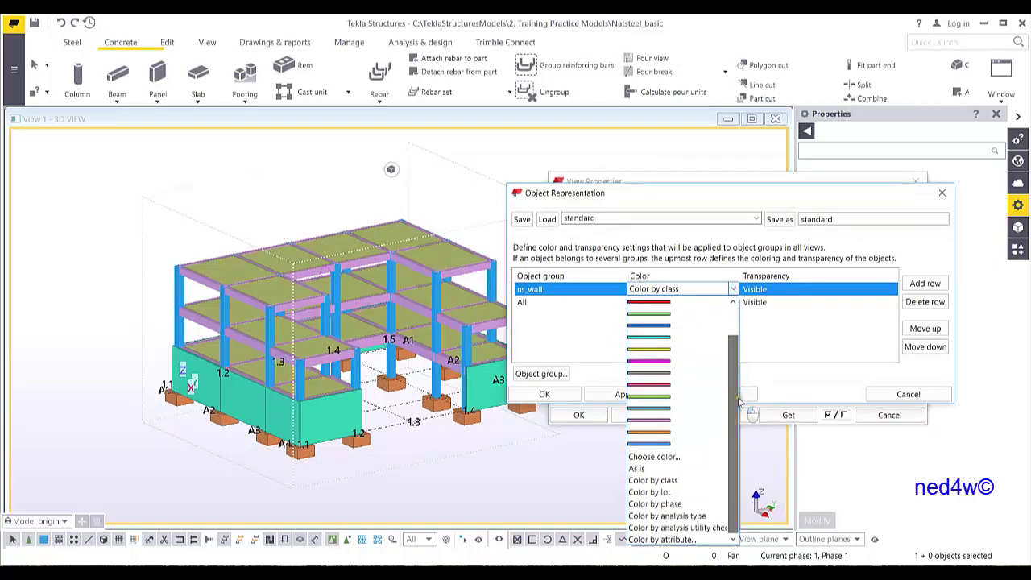
click(663, 458)
drag(77, 22, 282, 89)
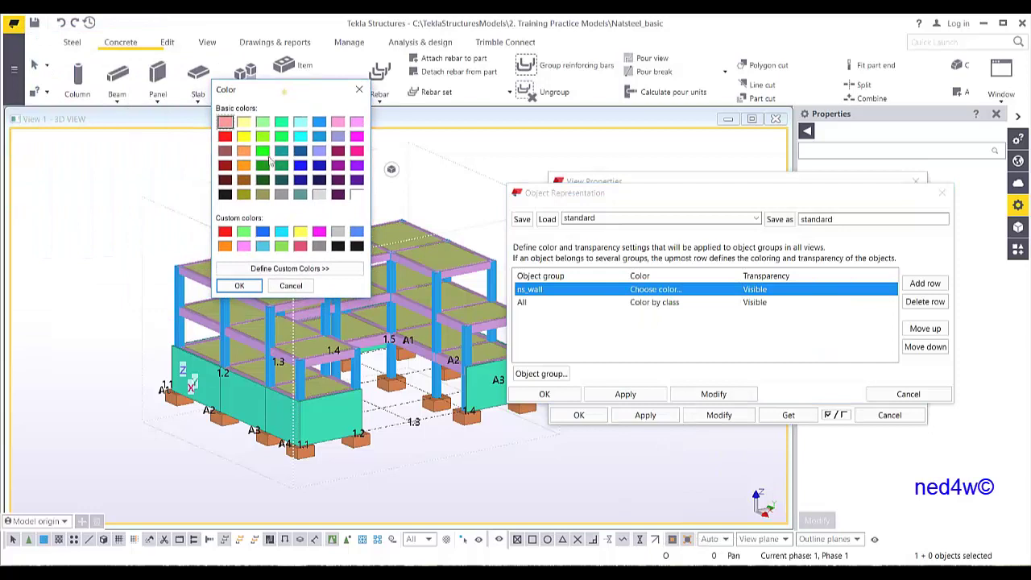
click(291, 269)
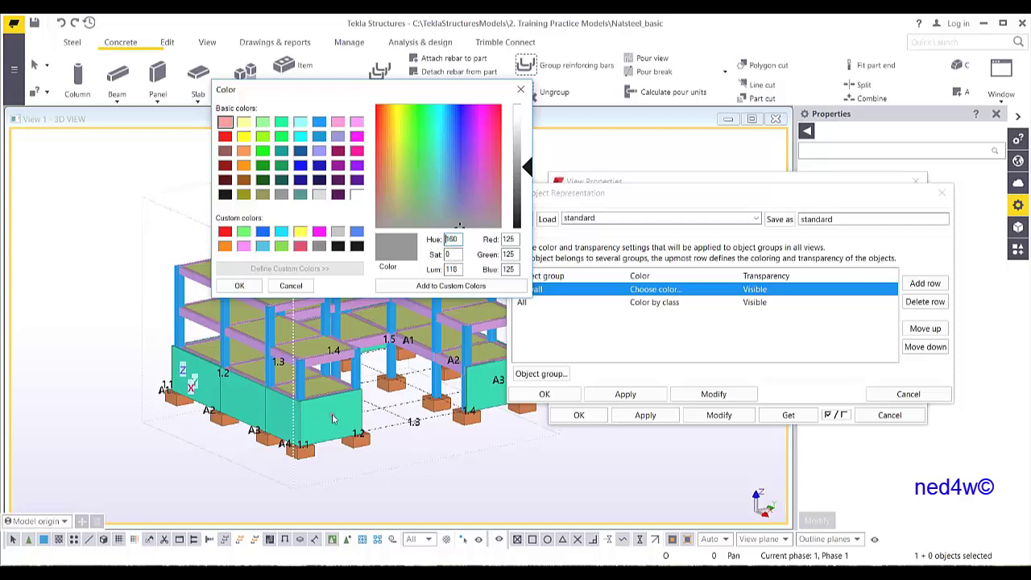
click(455, 162)
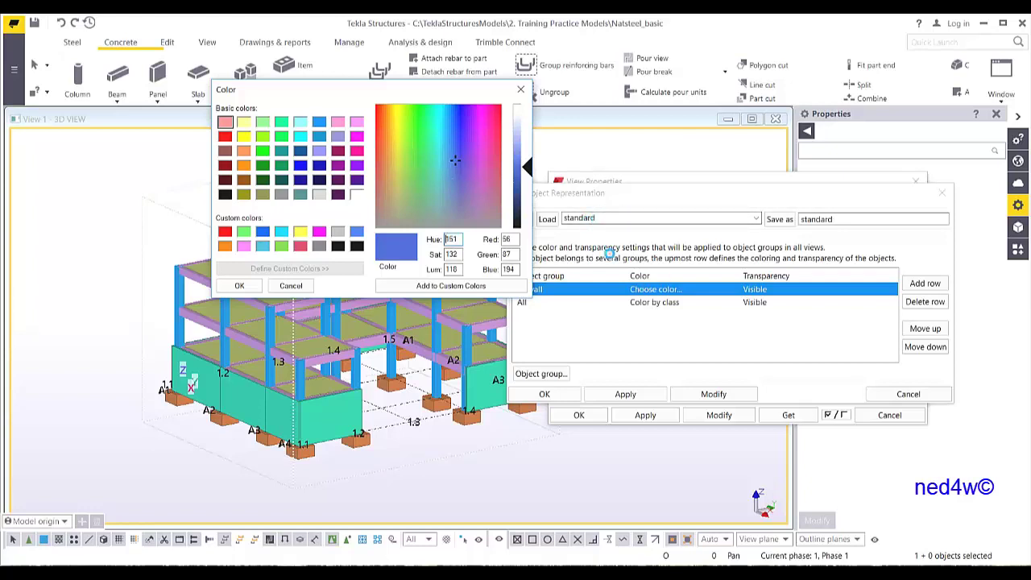
click(453, 153)
drag(529, 167, 529, 145)
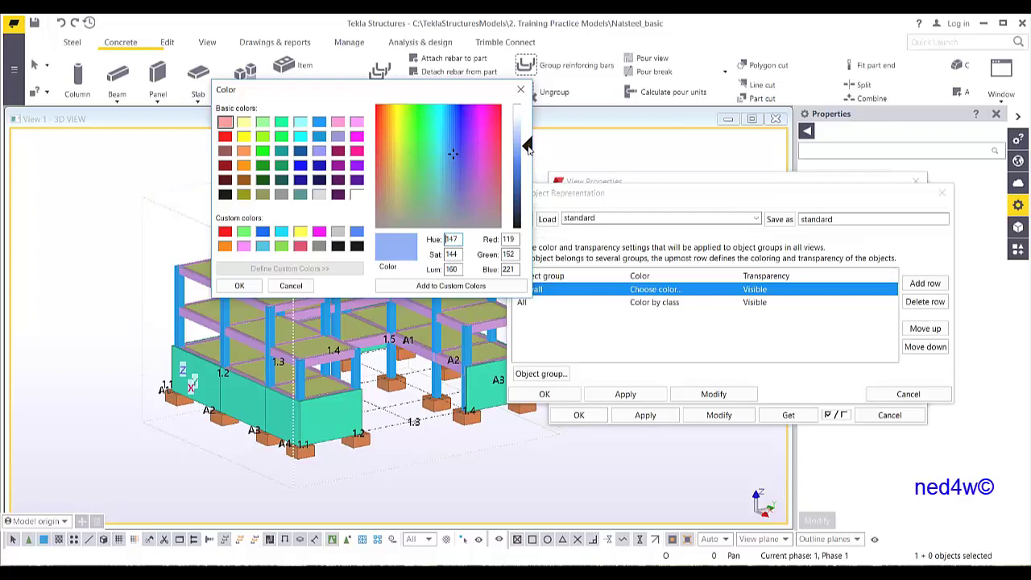
click(239, 285)
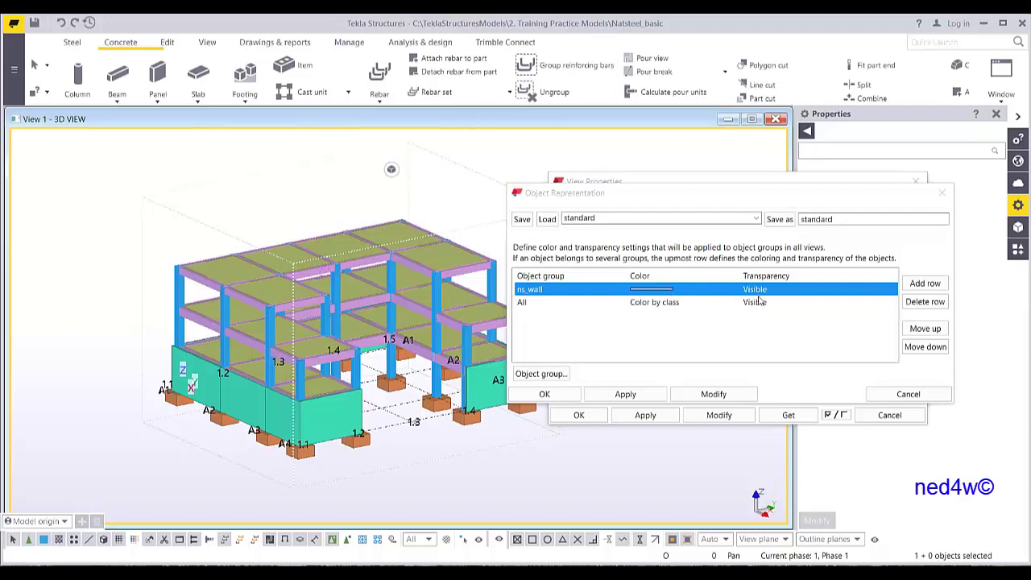
- Set the ns_wall rule's transparency to 50% transparent
click(785, 290)
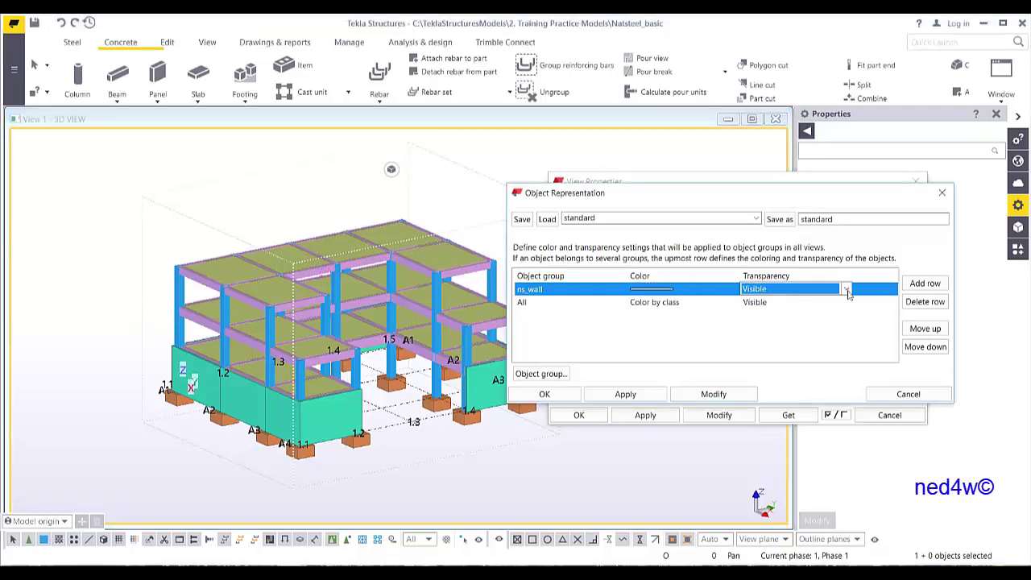
click(846, 288)
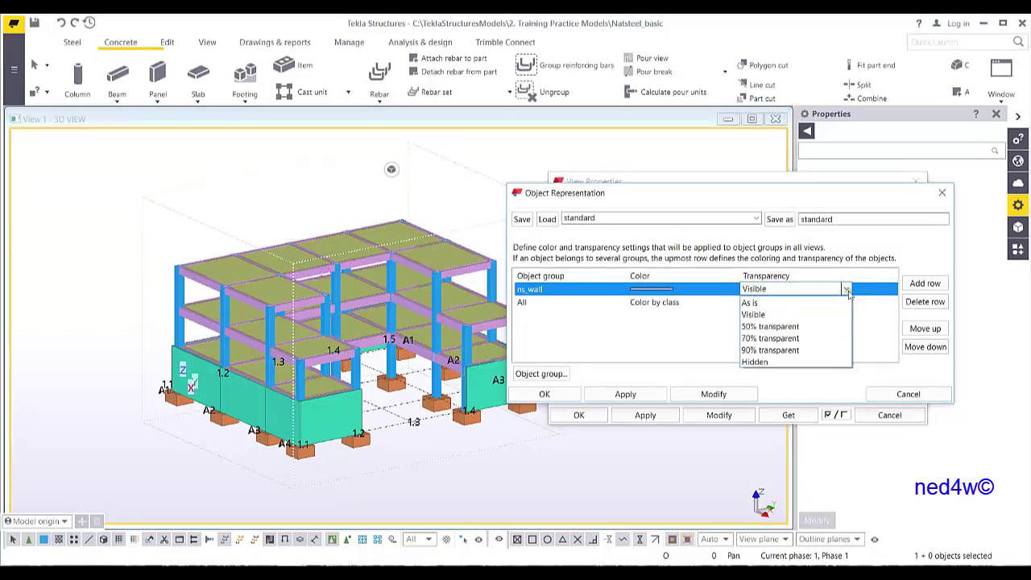
click(780, 329)
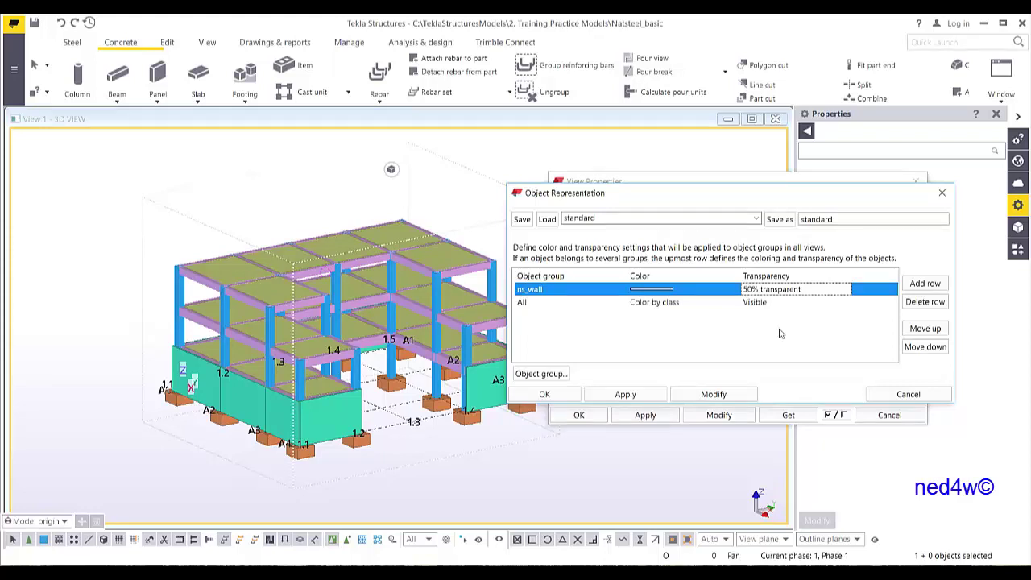
click(677, 303)
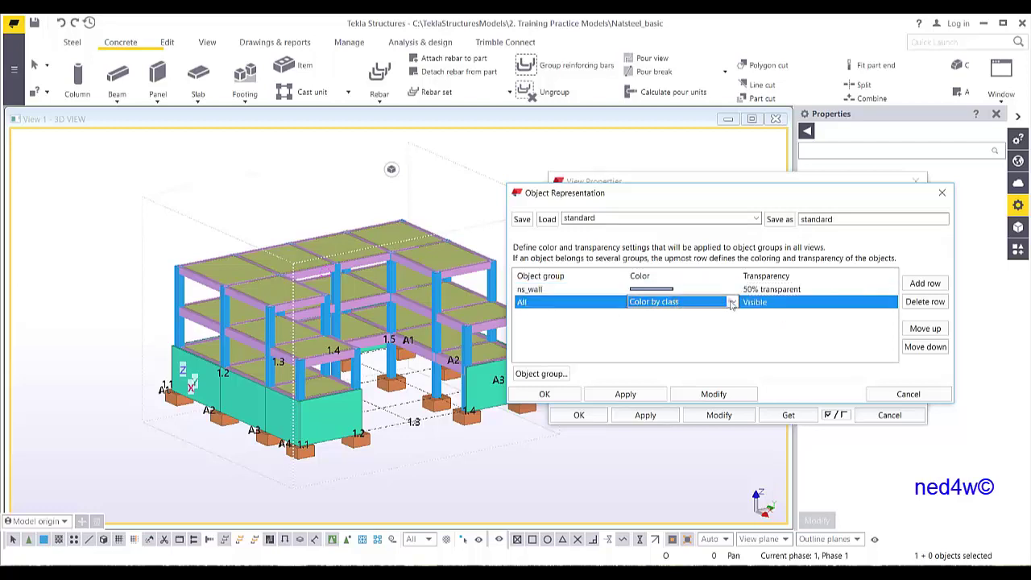
- Give the All rule a custom pale beige colour
click(677, 303)
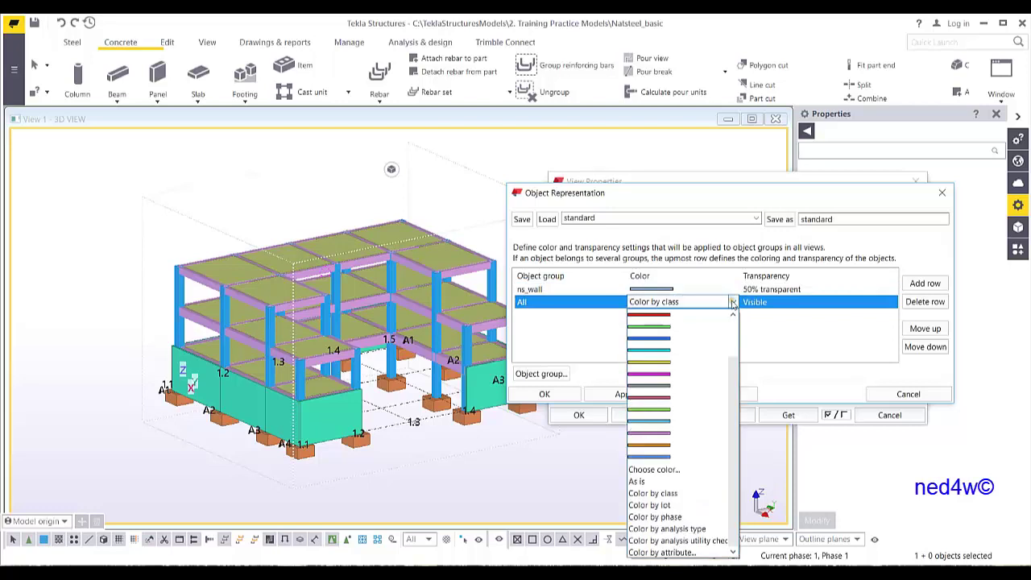
click(667, 475)
click(85, 201)
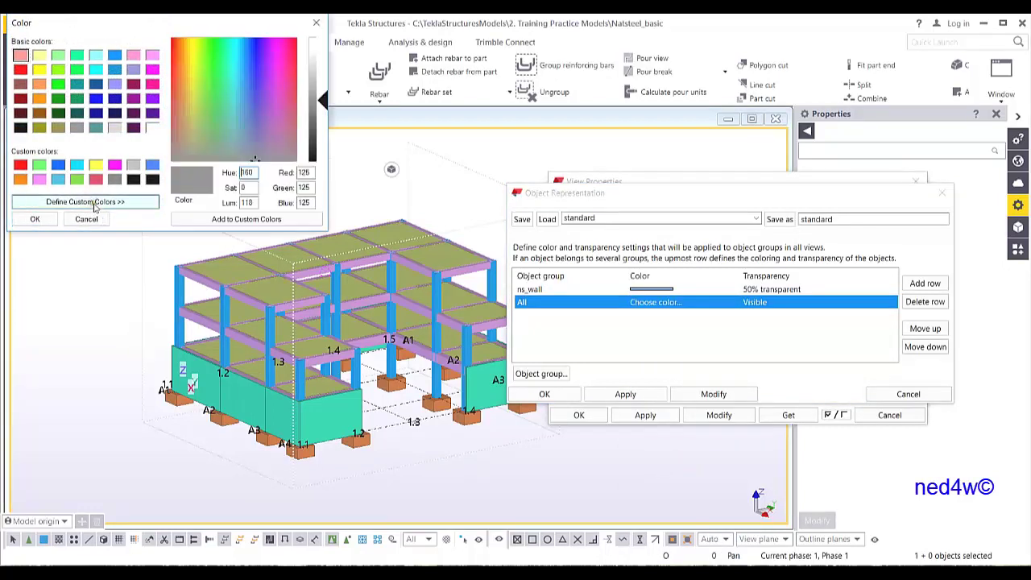
drag(197, 125, 190, 103)
drag(316, 83, 320, 68)
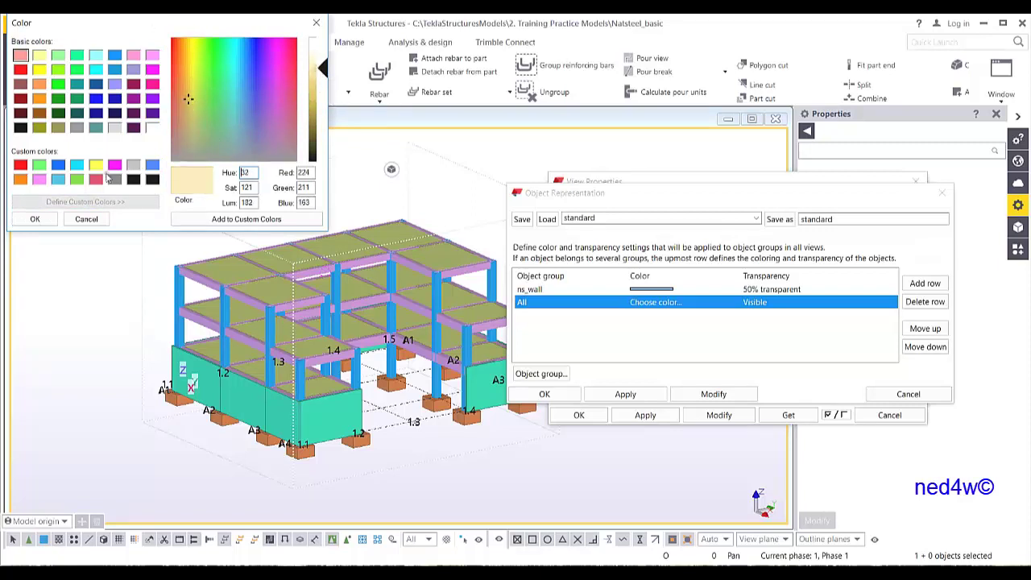
click(33, 220)
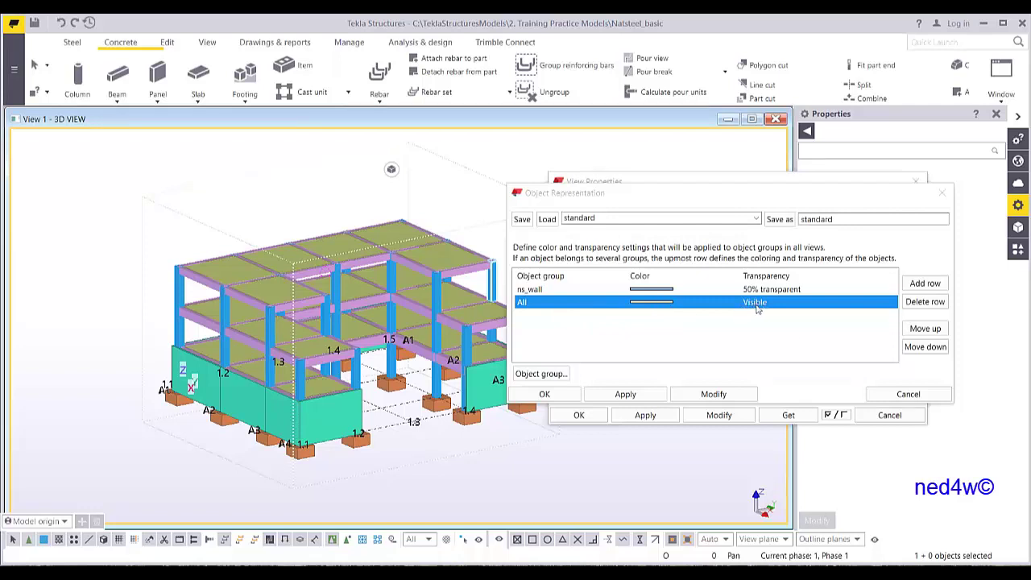
- Save the representation settings as NS_COLORS and apply them to the 3D view
double_click(816, 219)
text(NS)
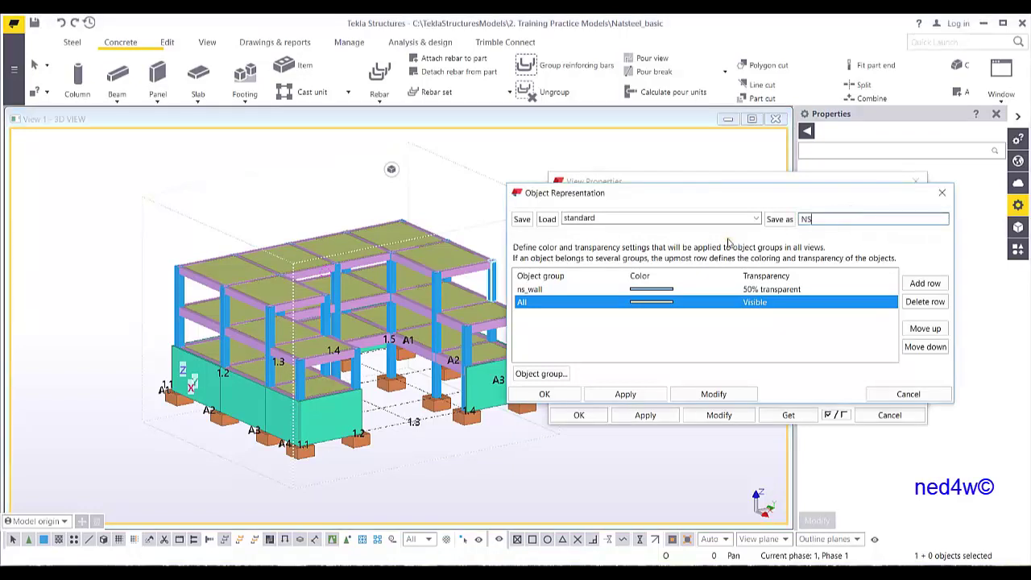
text(_COLORS)
click(780, 219)
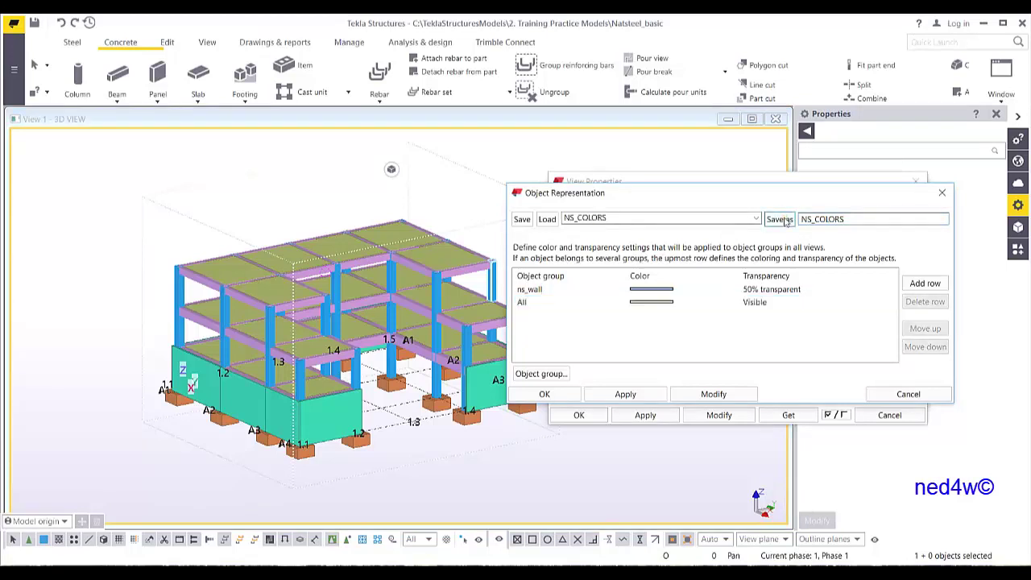
click(898, 394)
click(720, 416)
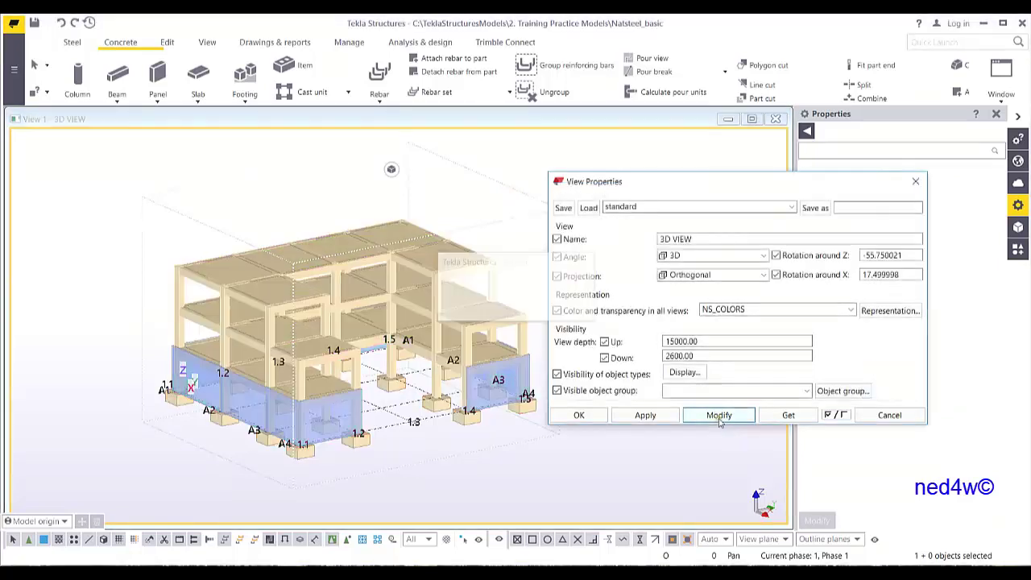
- Orbit and zoom to inspect the translucent blue walls, then reopen Object Representation
ctrl+middle_drag(323, 436, 564, 348)
scroll(183, 334, up, 6)
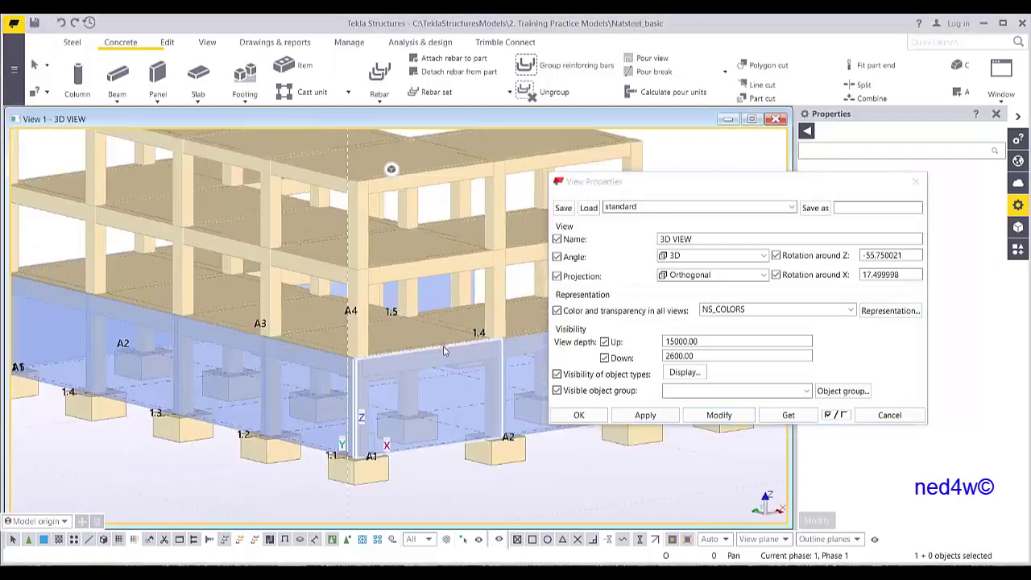
scroll(183, 334, down, 5)
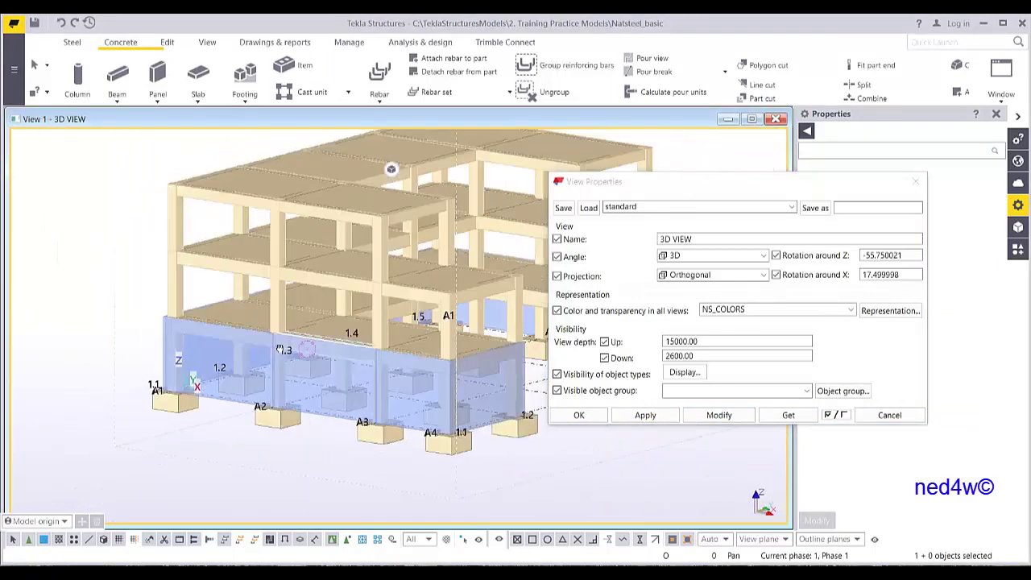
ctrl+middle_drag(346, 357, 337, 384)
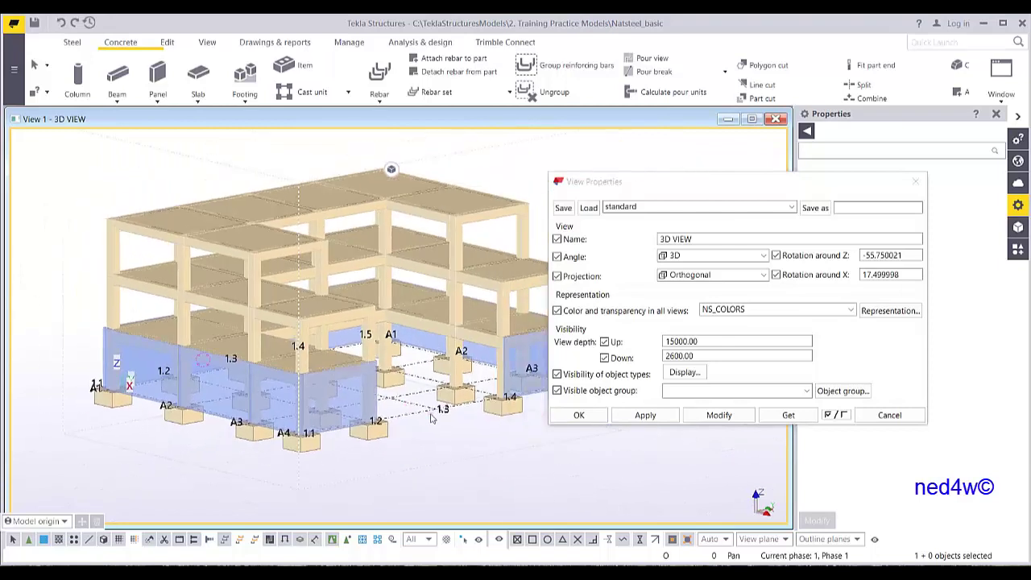
scroll(268, 285, up, 5)
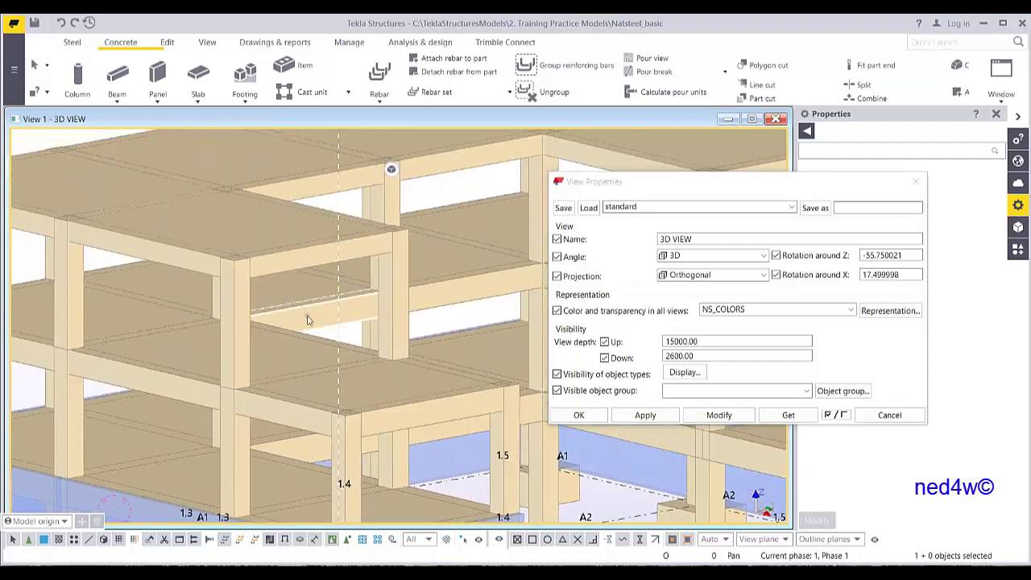
scroll(382, 291, down, 5)
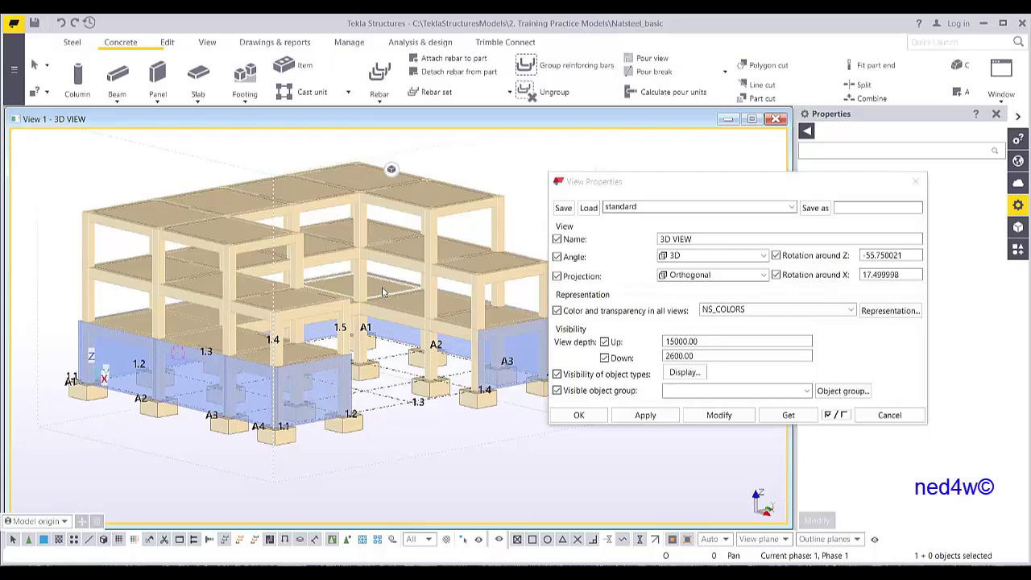
click(893, 313)
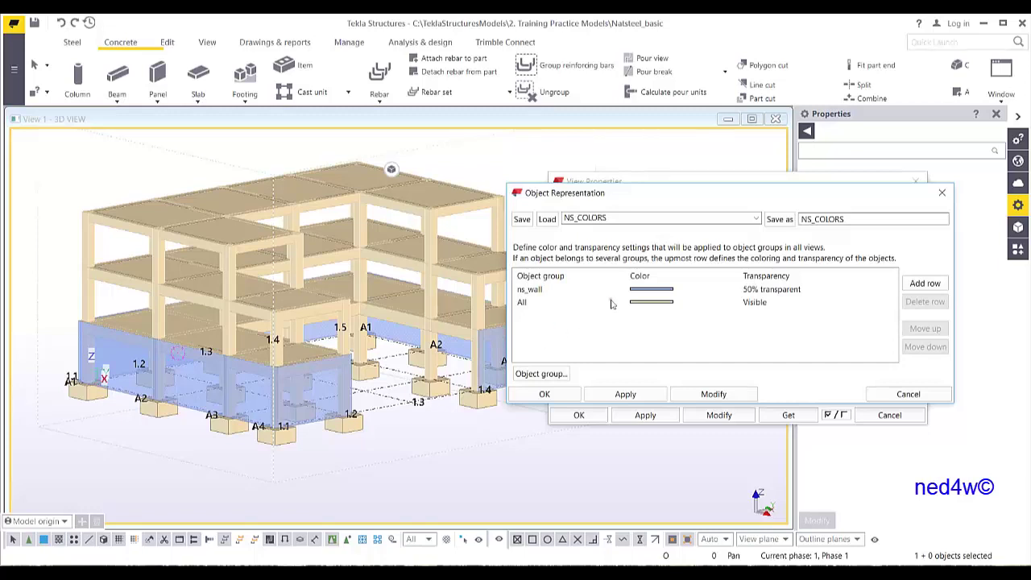
- Add a new rule above All and give it a custom light green colour
click(925, 283)
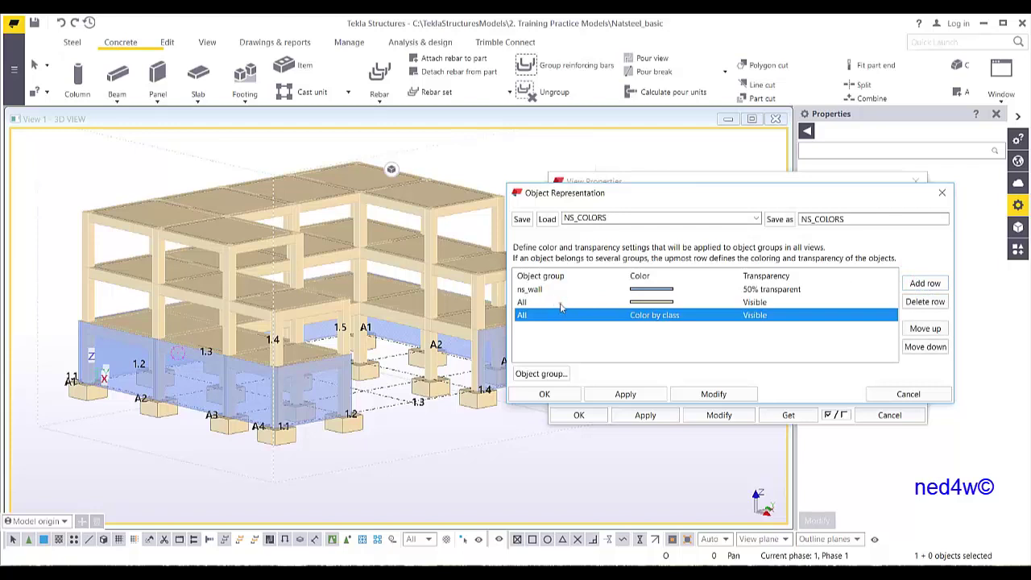
click(925, 329)
click(693, 302)
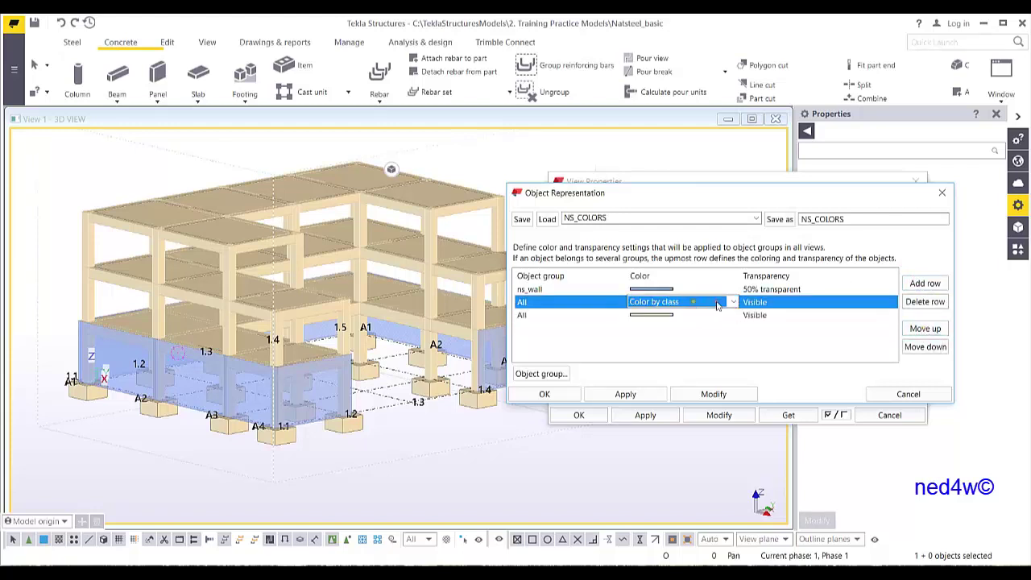
click(733, 302)
click(654, 432)
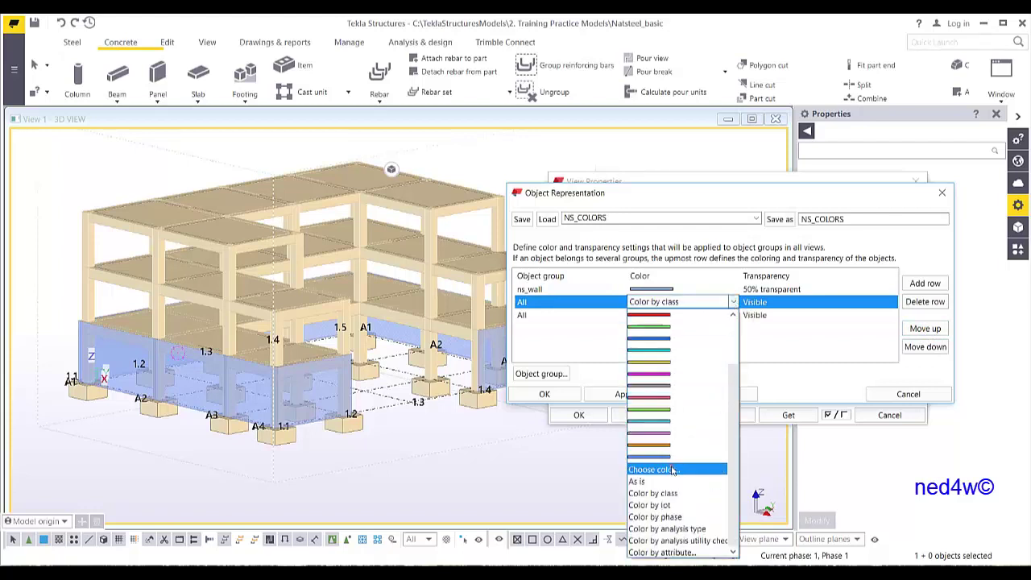
click(221, 101)
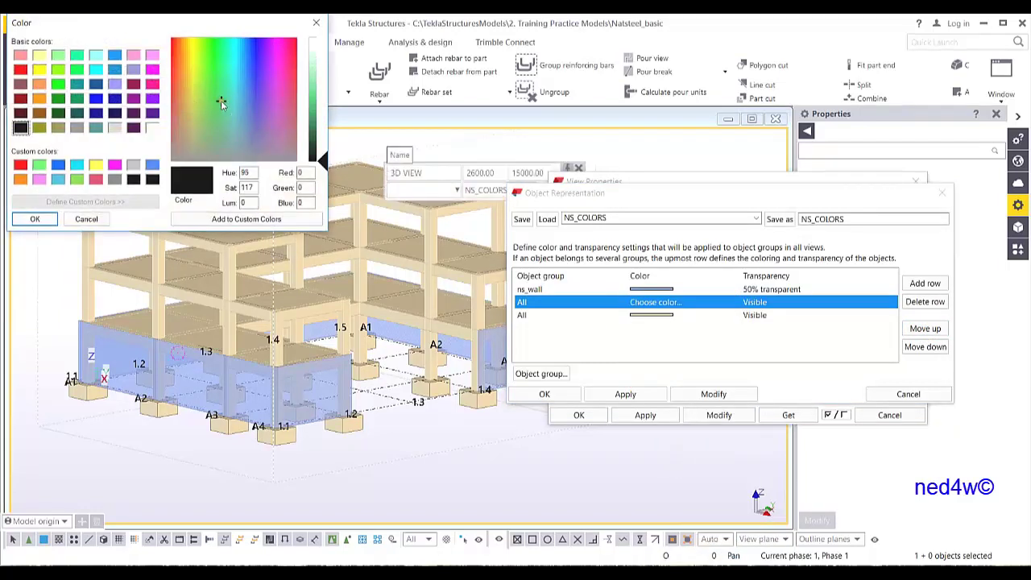
click(314, 84)
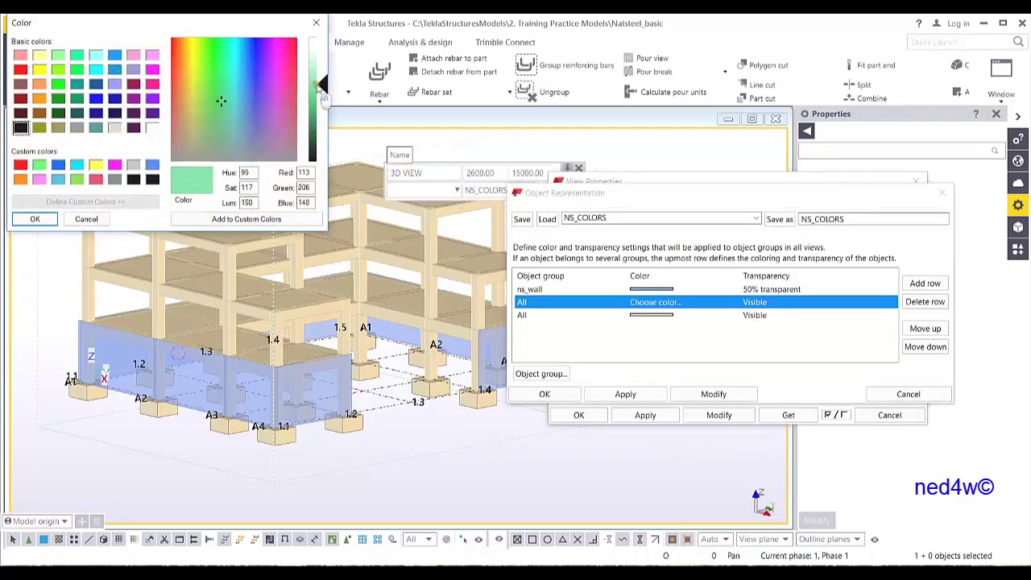
click(35, 218)
- Assign the new rule to the ns_slab group at 50% transparent
click(549, 305)
click(621, 301)
scroll(577, 392, down, 5)
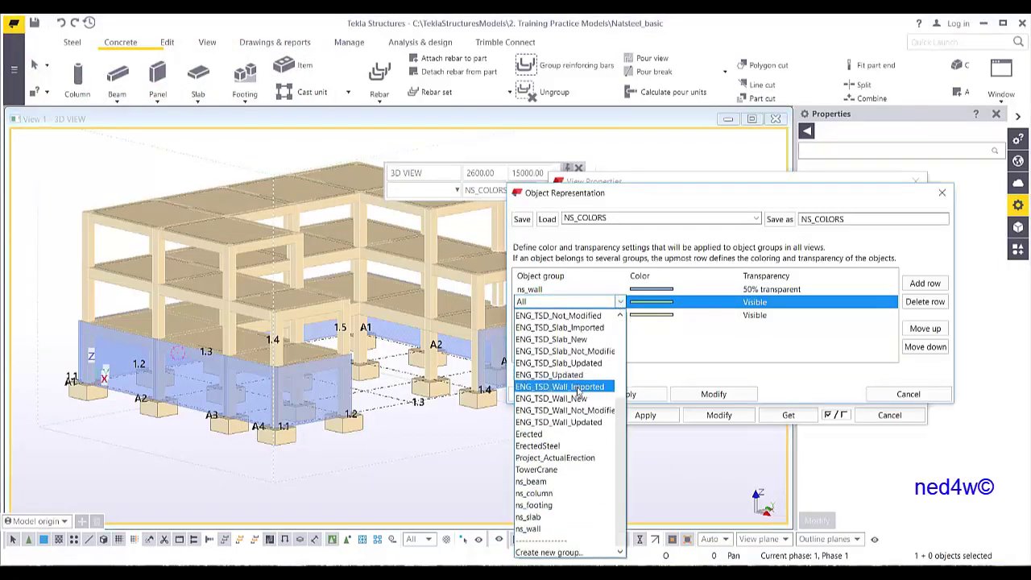
click(539, 517)
click(769, 292)
click(798, 303)
click(846, 301)
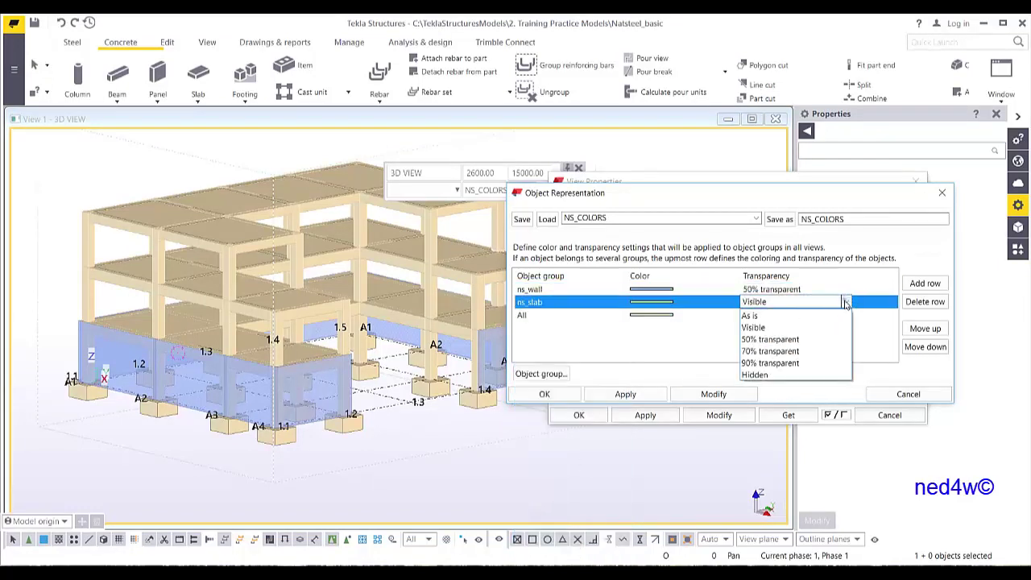
click(774, 340)
- Save NS_COLORS again and apply it to the 3D view
click(779, 220)
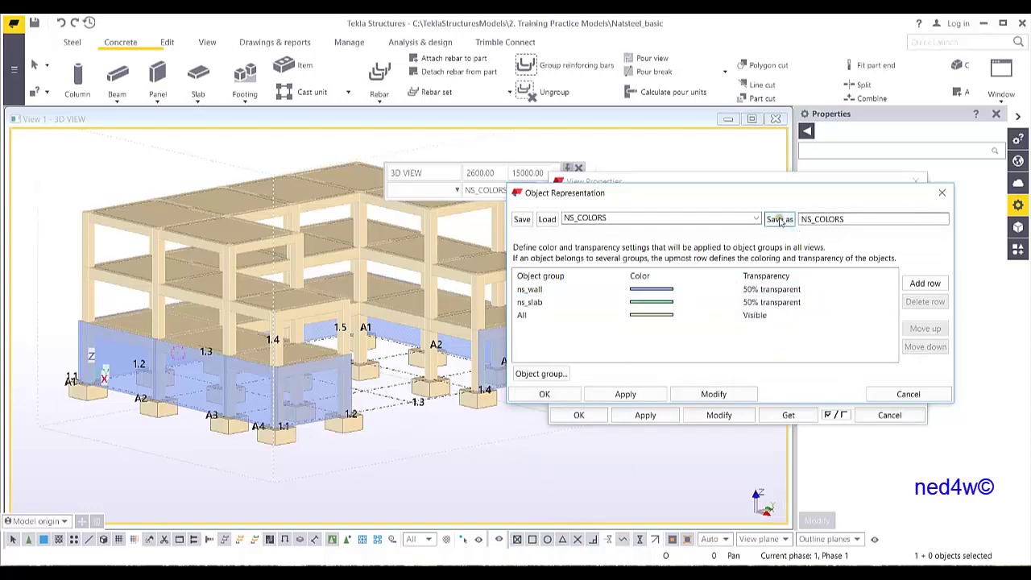
click(909, 394)
click(725, 415)
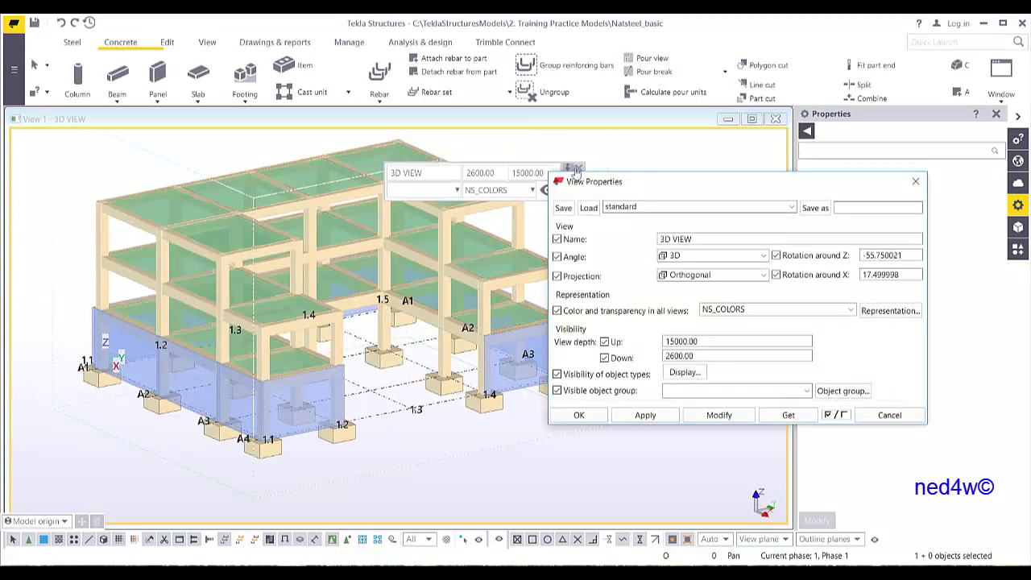
- Drag View Properties aside and orbit the model to check the translucent blue walls and green slabs
drag(661, 187, 712, 204)
ctrl+middle_drag(355, 300, 379, 337)
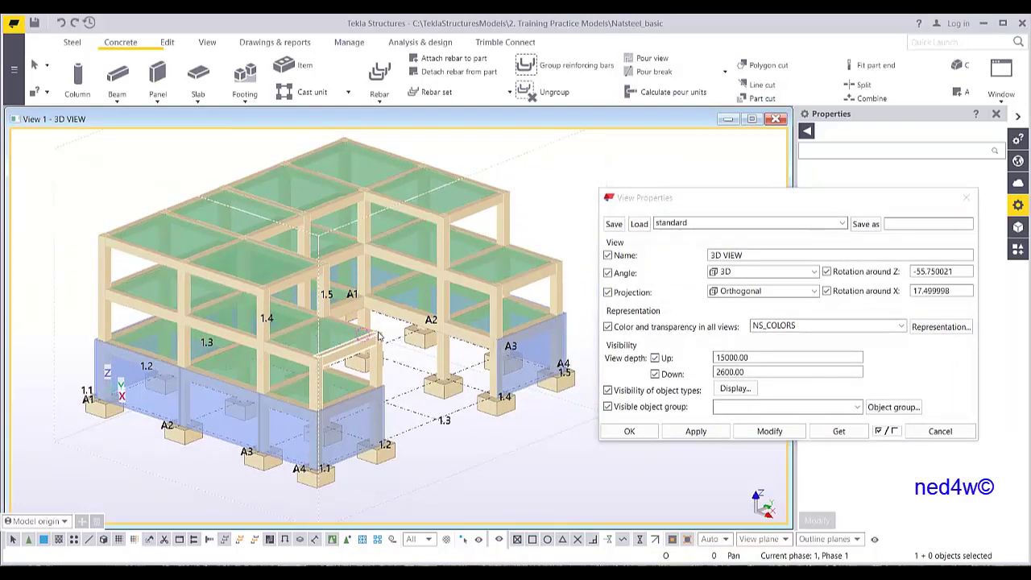